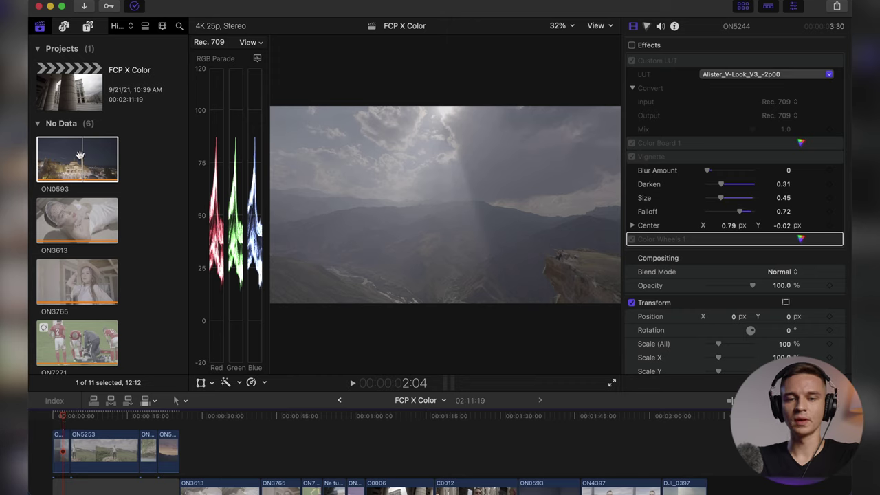
# Review the media transcoding options for browser clip ON0593 without creating optimized or proxy media
pyautogui.rightClick(81, 158)
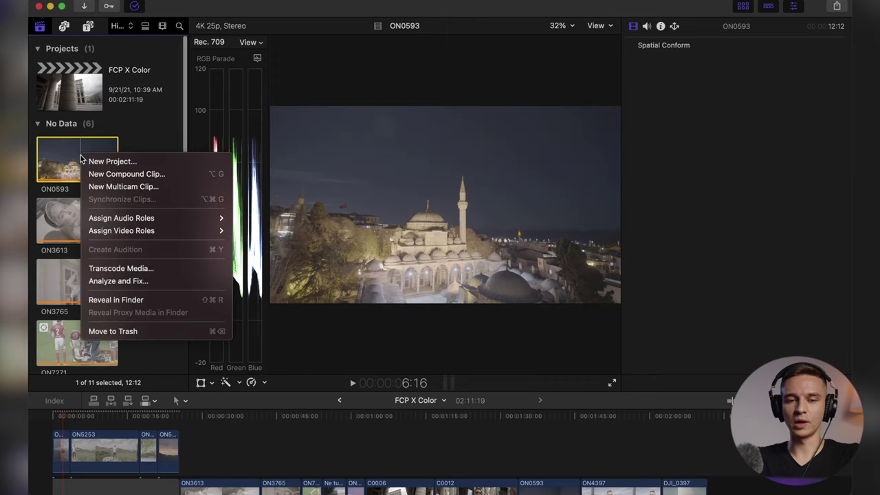
pyautogui.click(145, 269)
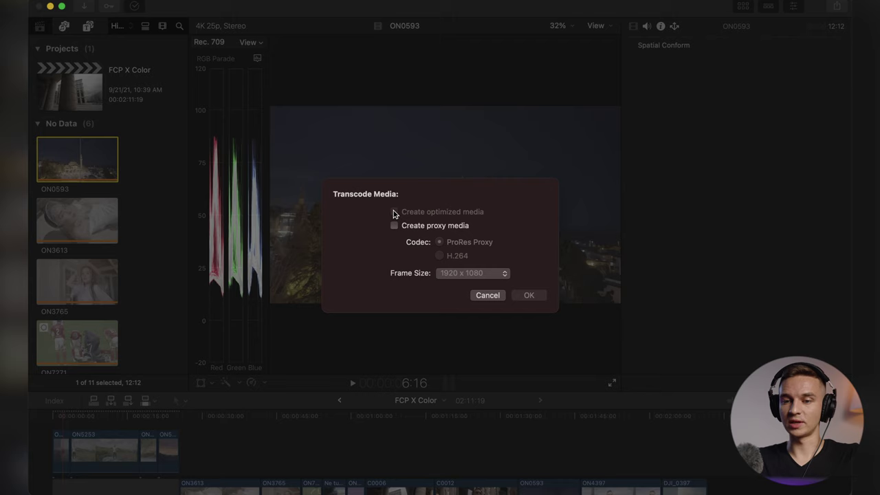
pyautogui.moveTo(394, 214)
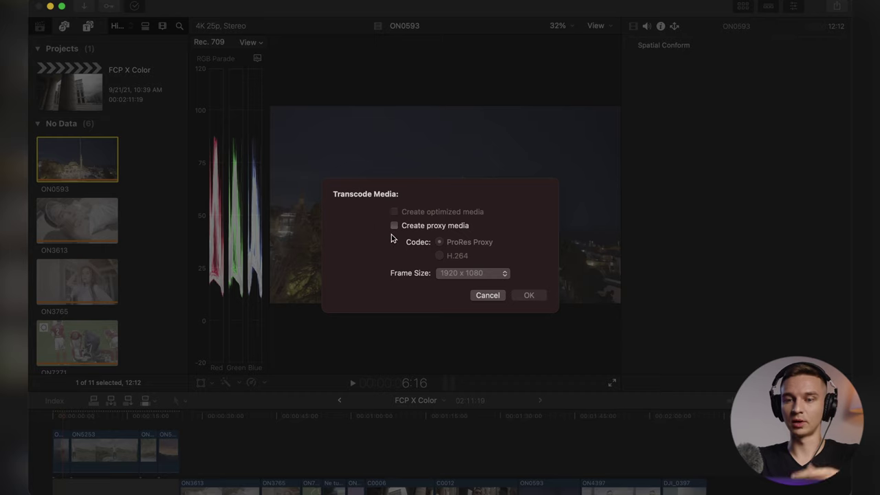
pyautogui.click(489, 297)
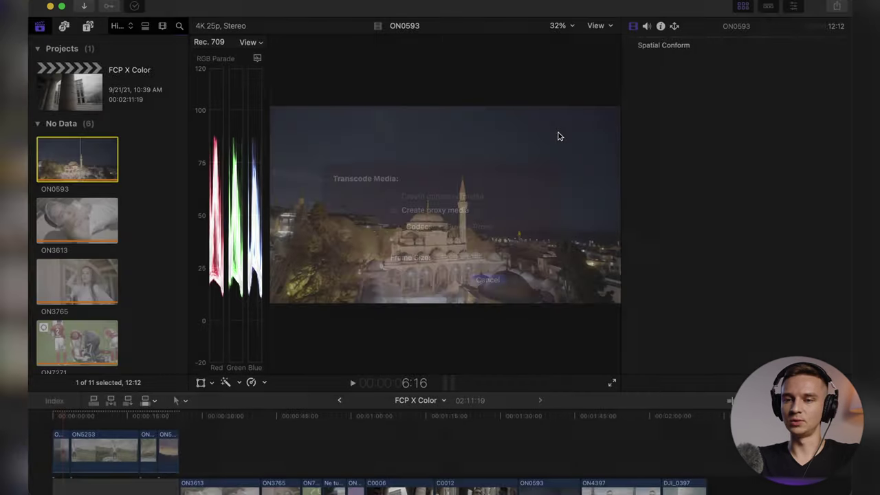
# Hide the video scopes beside the viewer and show them again
pyautogui.click(598, 25)
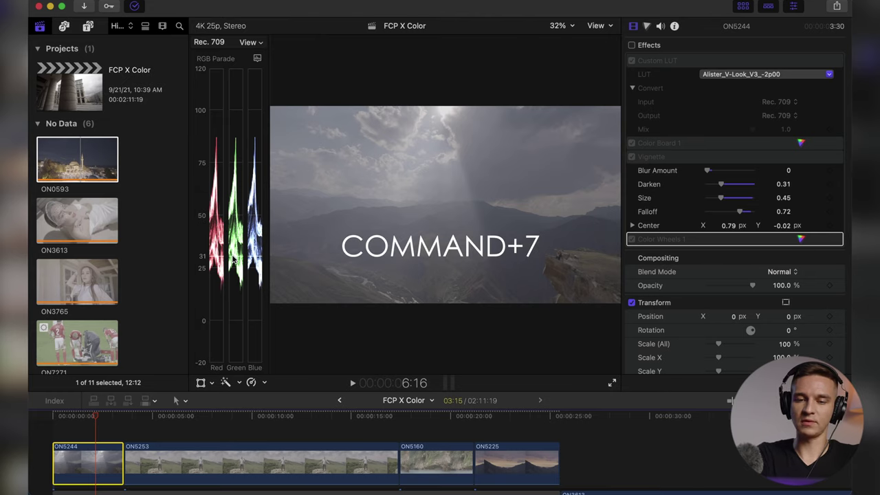
pyautogui.press('super+7')
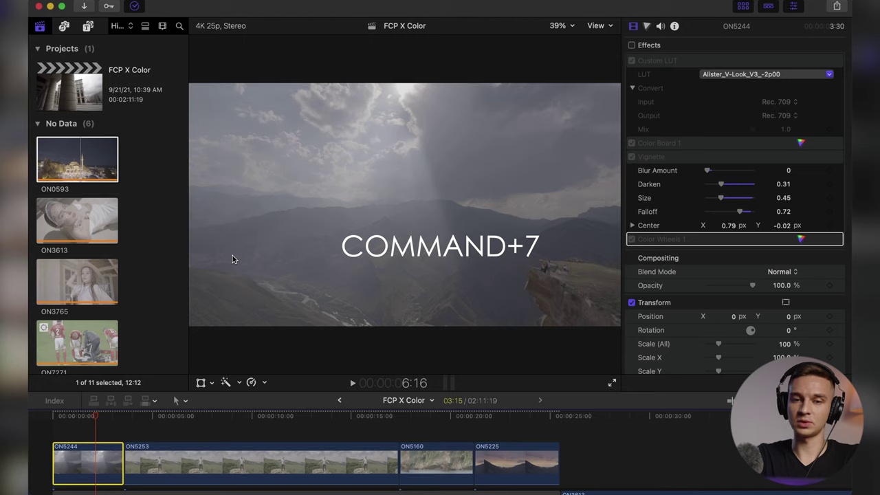
pyautogui.press('super+7')
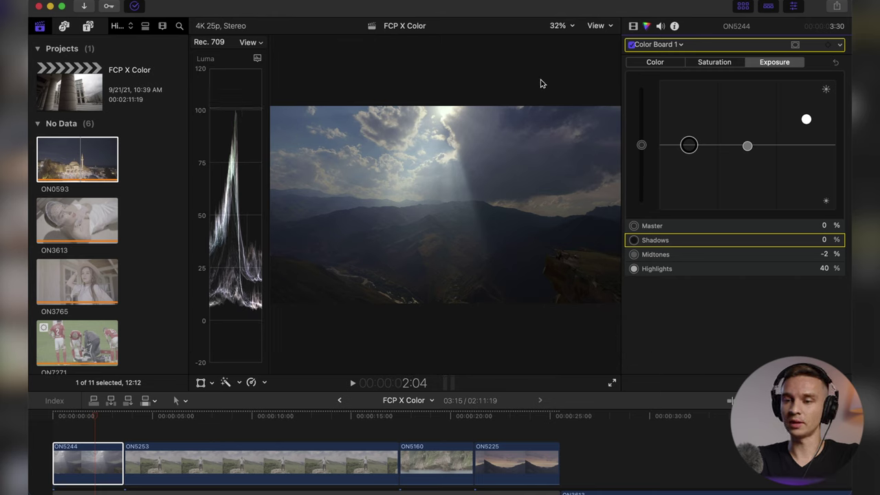
# Try extreme exposures on clip ON5244: highlights at 100% and back to 40%, and shadows at -58% before resetting them
pyautogui.moveTo(806, 119); pyautogui.dragTo(806, 79)
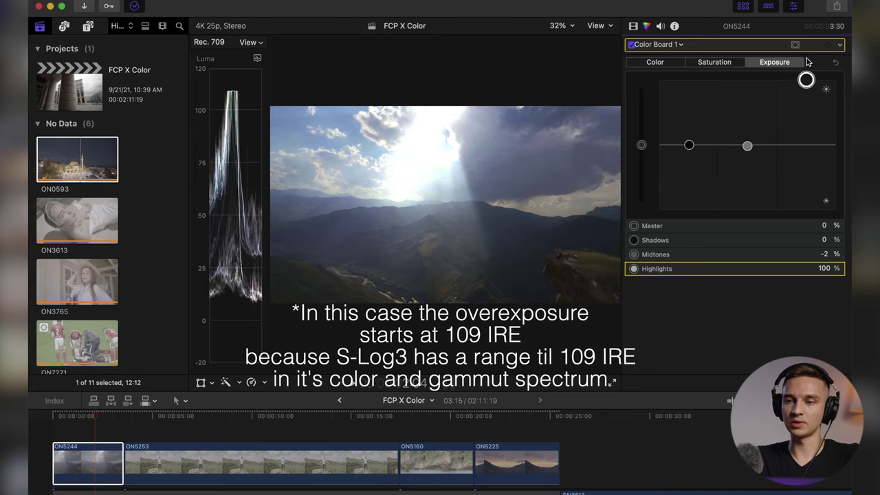
pyautogui.moveTo(246, 95)
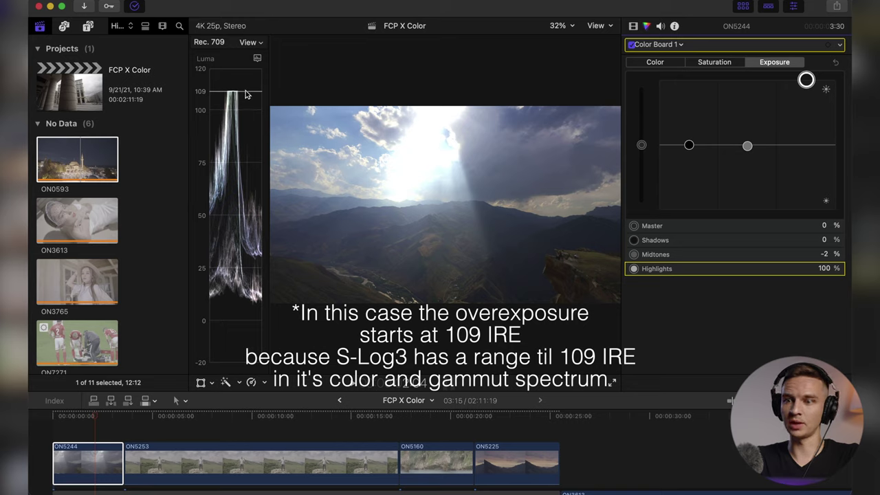
pyautogui.moveTo(806, 80); pyautogui.dragTo(806, 119)
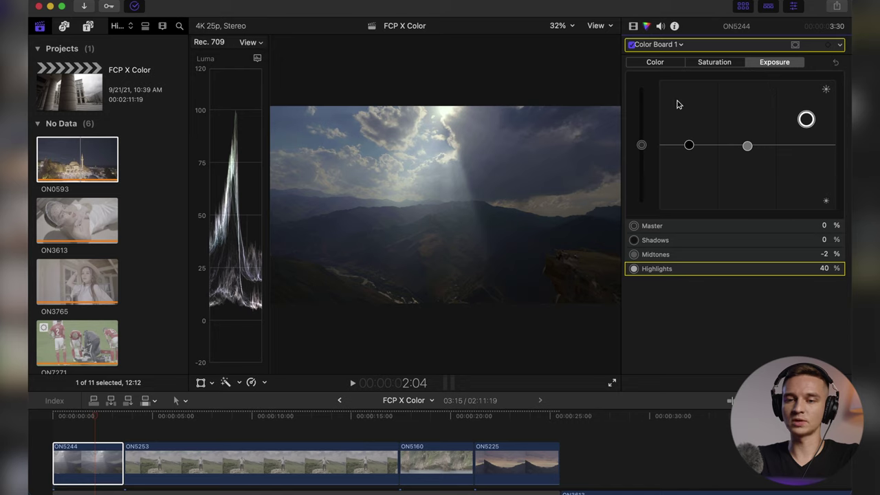
pyautogui.moveTo(689, 146); pyautogui.dragTo(688, 183)
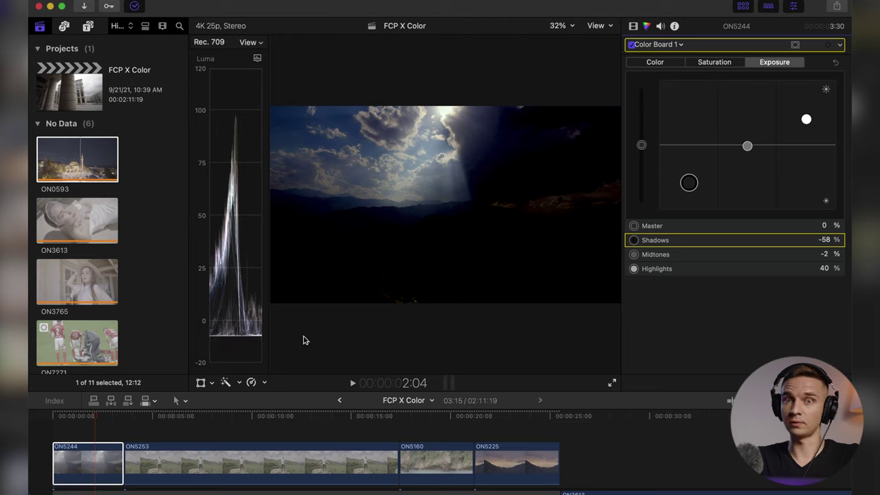
pyautogui.press('Delete')
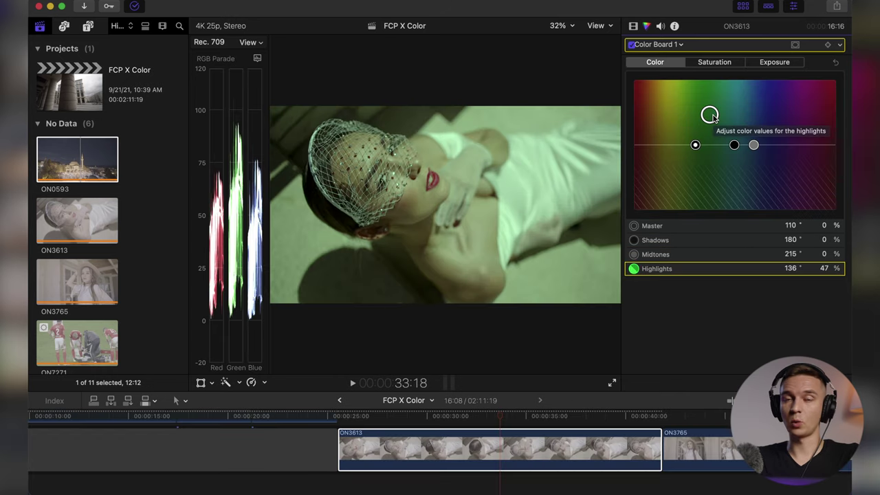
# Choose RGB Parade channels for the waveform scope and pull clip ON3613's green highlights tint back toward neutral
pyautogui.click(257, 60)
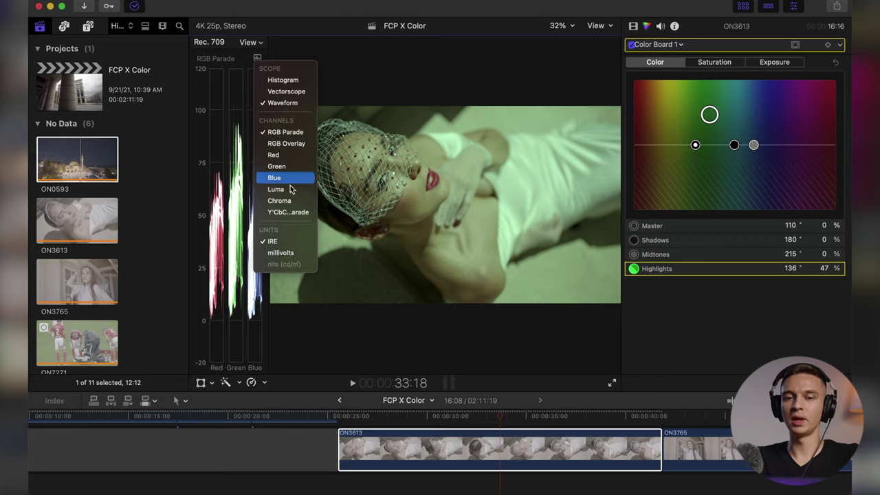
pyautogui.click(287, 131)
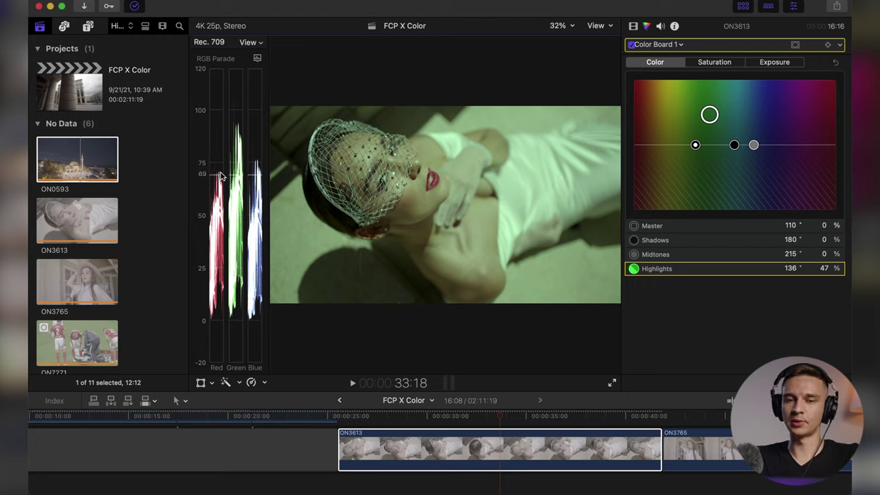
pyautogui.moveTo(713, 112); pyautogui.dragTo(717, 146)
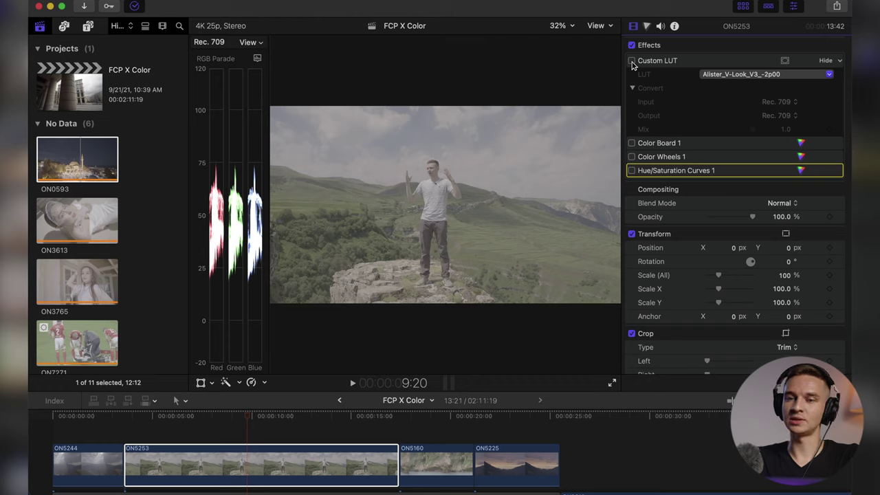
# Enable Custom LUT, Color Board 1, Color Wheels 1 and Hue/Saturation Curves 1 on clip ON5253, and compare the result with all effects off
pyautogui.click(632, 61)
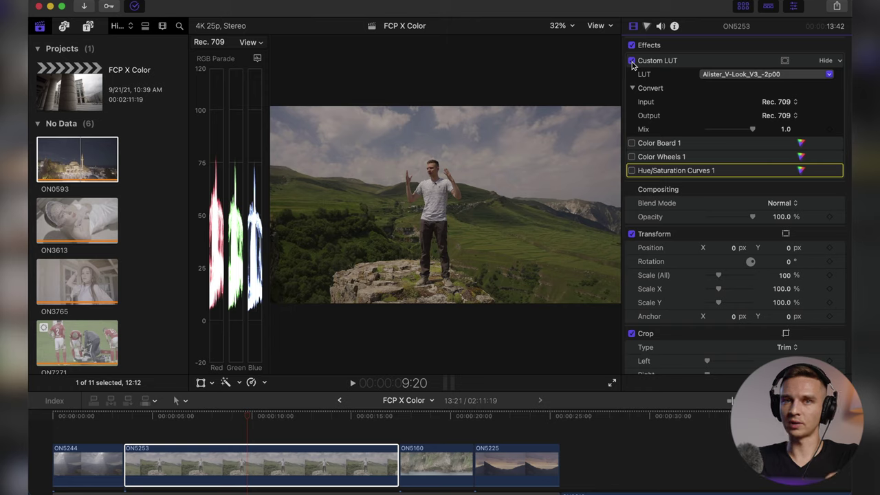
pyautogui.click(631, 143)
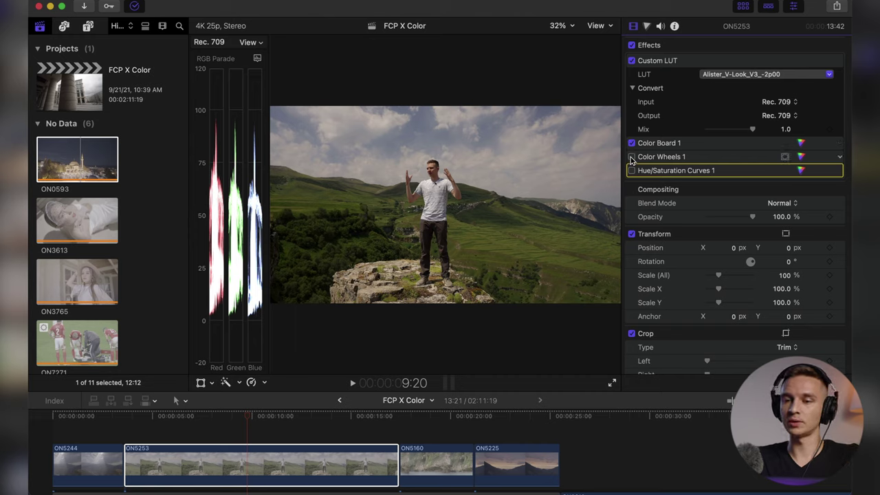
pyautogui.click(631, 157)
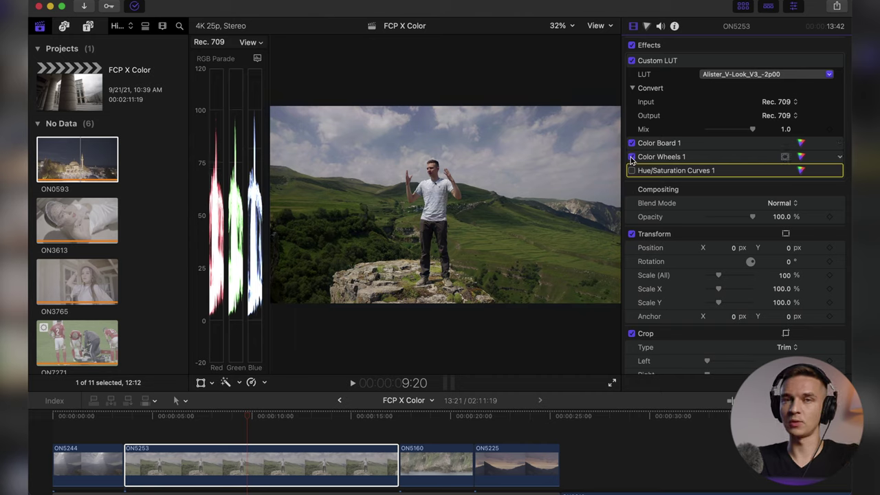
pyautogui.click(631, 171)
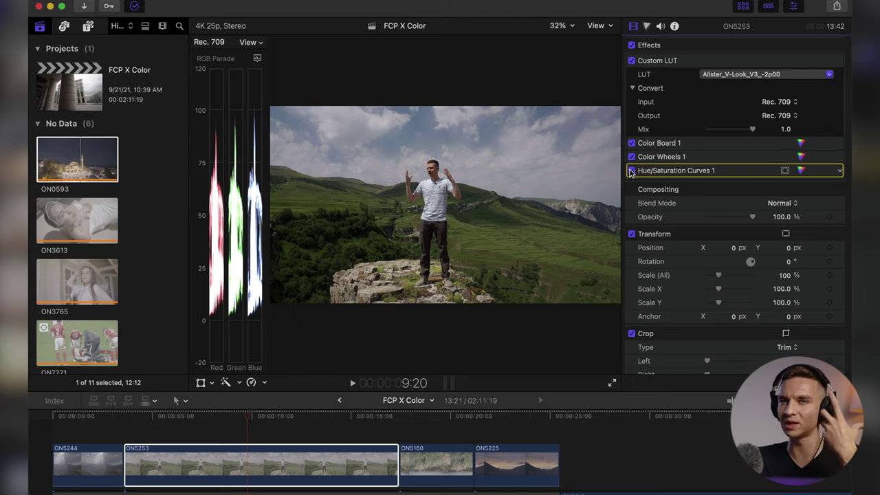
pyautogui.click(632, 45)
pyautogui.click(632, 46)
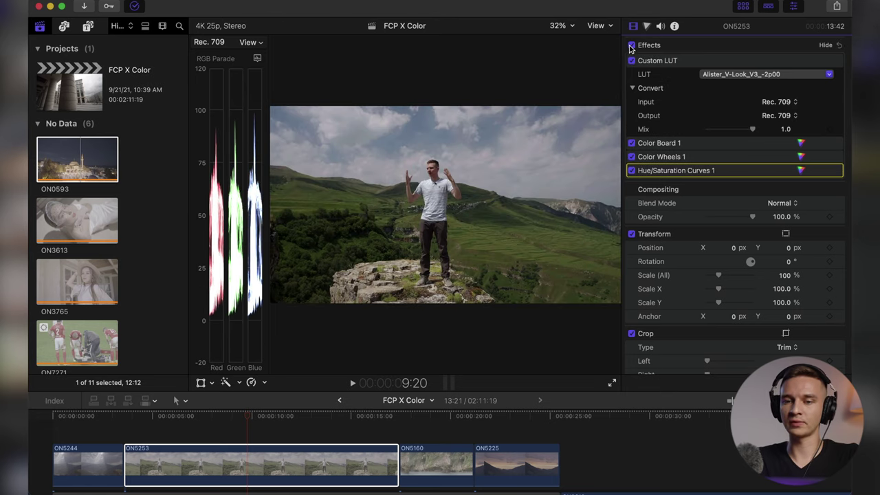
# Select clip ON3765 in the timeline and open its Color Board exposure controls
pyautogui.hscroll(3, 541, 444)
pyautogui.scroll(-2, 541, 443)
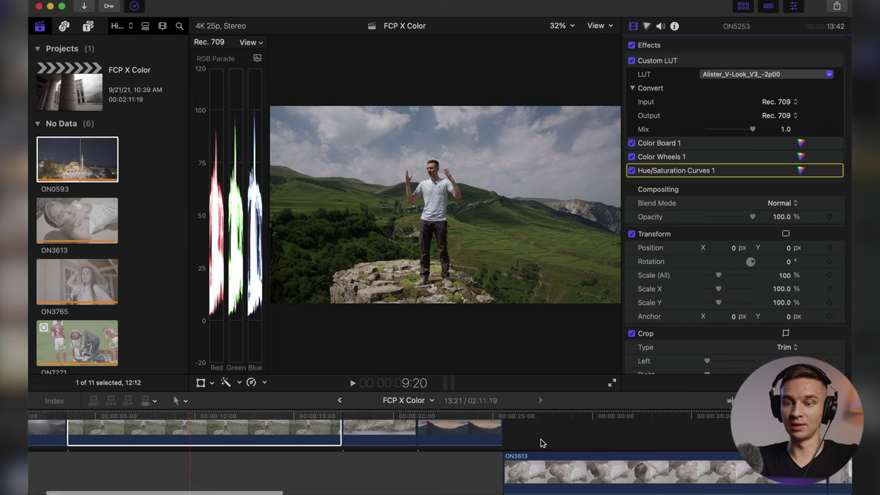
pyautogui.hscroll(10, 541, 443)
pyautogui.click(567, 464)
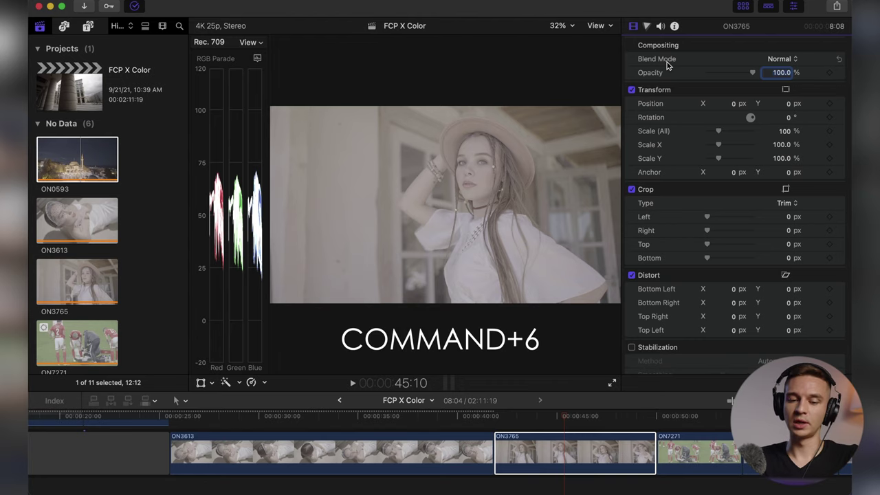
pyautogui.press('super+6')
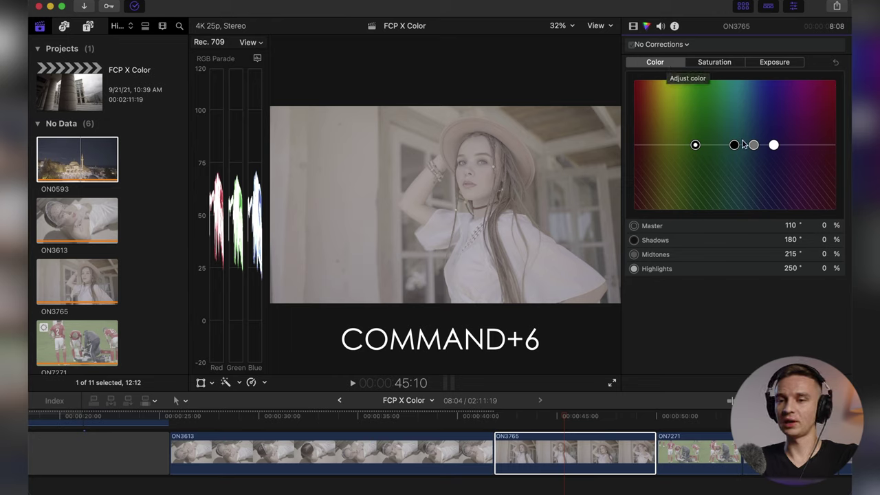
pyautogui.click(718, 63)
pyautogui.click(779, 62)
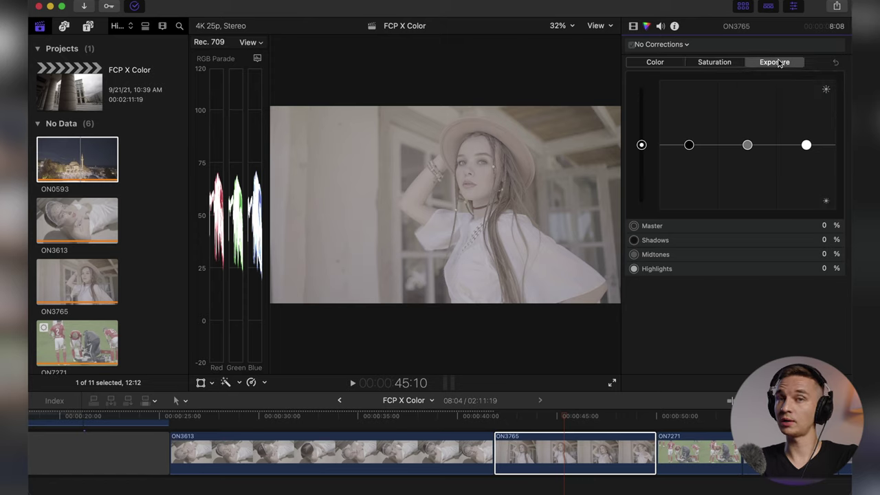
# Try a master exposure of 2% on clip ON3765 and undo it
pyautogui.moveTo(641, 146)
pyautogui.mouseDown()
pyautogui.moveTo(640, 125)
pyautogui.moveTo(640, 146)
pyautogui.mouseUp()
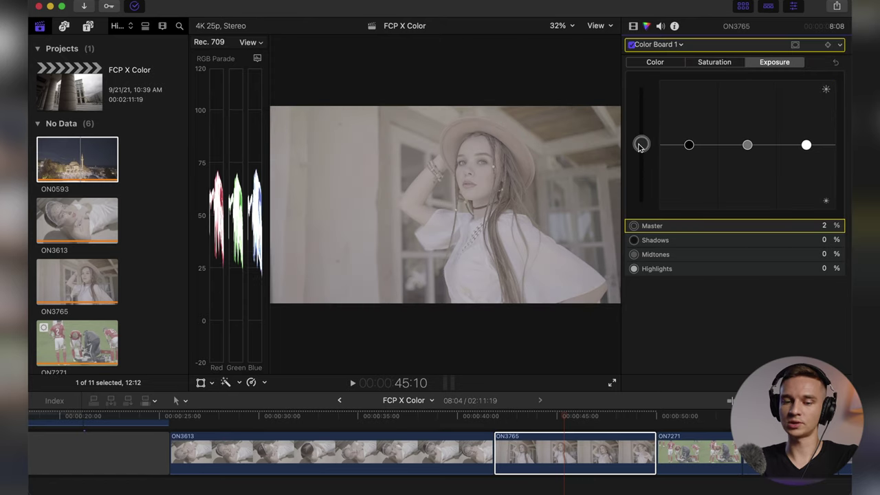
pyautogui.press('super+z')
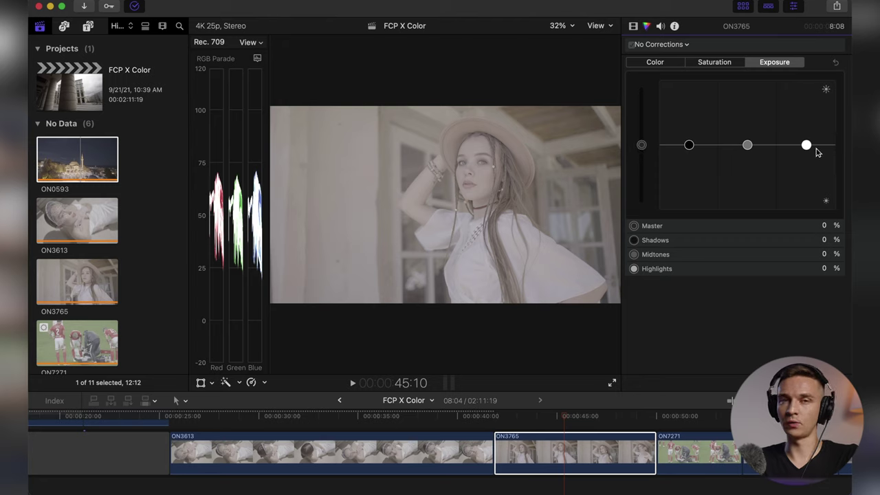
# Set clip ON3765's exposure to -71% for shadows, -55% for midtones and 79% for highlights
pyautogui.moveTo(806, 145); pyautogui.dragTo(805, 102)
pyautogui.moveTo(688, 144); pyautogui.dragTo(689, 194)
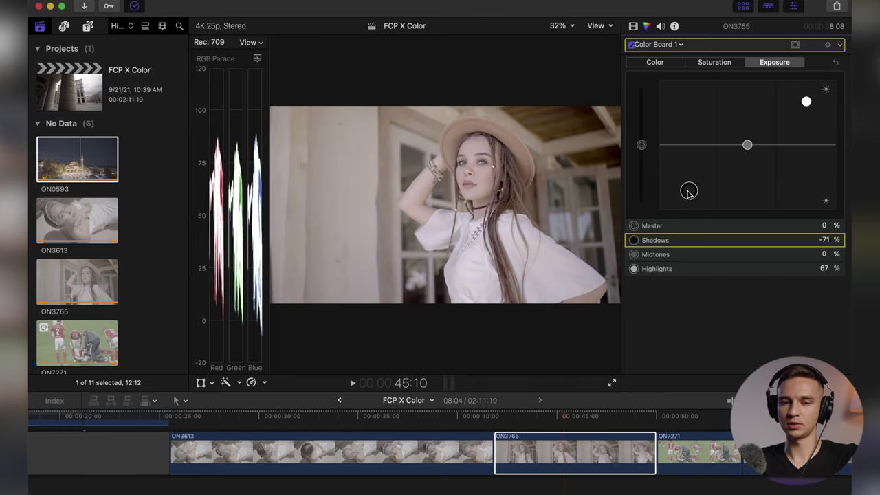
pyautogui.moveTo(747, 145); pyautogui.dragTo(750, 183)
pyautogui.moveTo(806, 101); pyautogui.dragTo(807, 99)
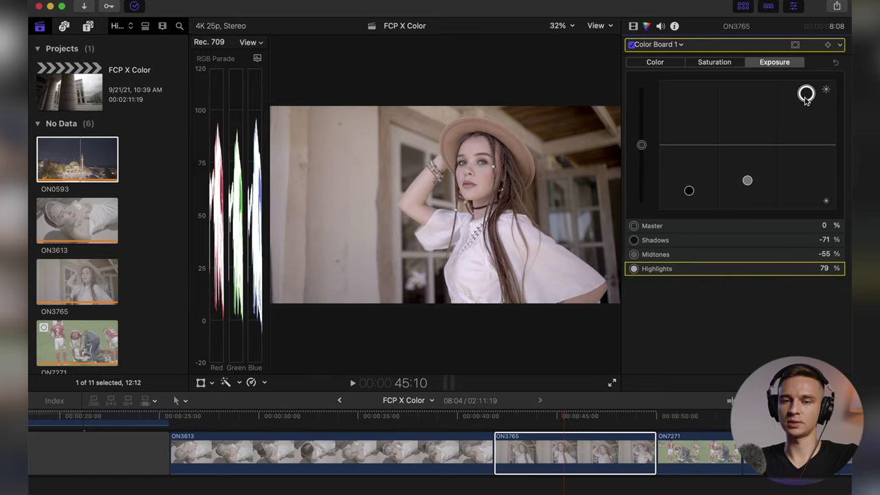
# Set clip ON3765's saturation to 78% for master and -9% for midtones
pyautogui.click(725, 67)
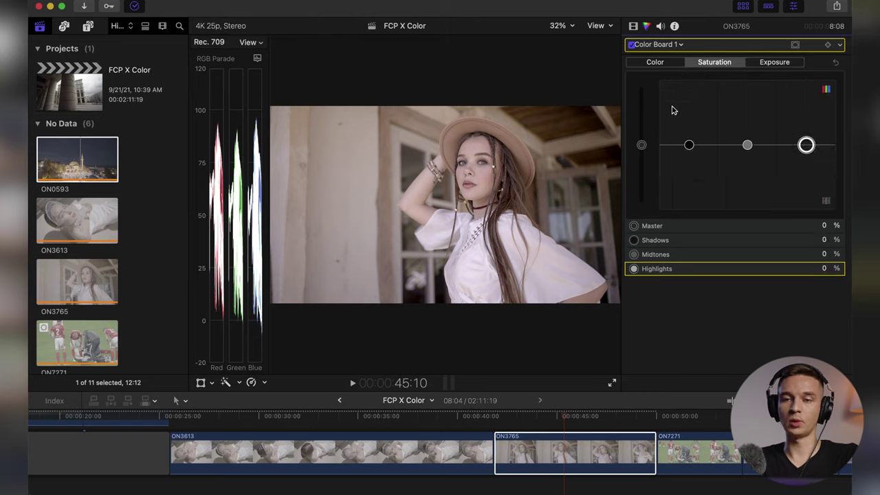
pyautogui.moveTo(640, 147); pyautogui.dragTo(641, 95)
pyautogui.click(747, 145)
pyautogui.moveTo(748, 148); pyautogui.dragTo(748, 154)
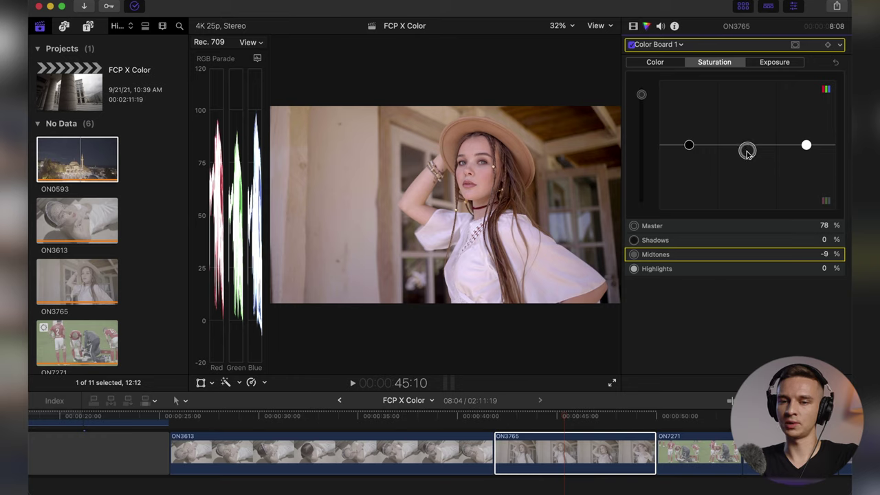
# Lower clip ON3765's midtones exposure to -67%
pyautogui.click(773, 63)
pyautogui.moveTo(748, 184); pyautogui.dragTo(749, 192)
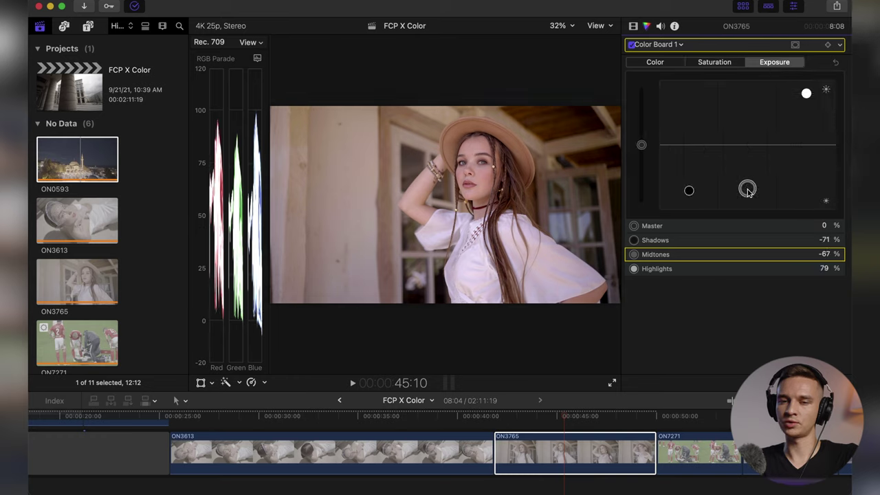
# Set clip ON3765's color to 162° and 5% for midtones and 238° and -6% for highlights
pyautogui.click(678, 65)
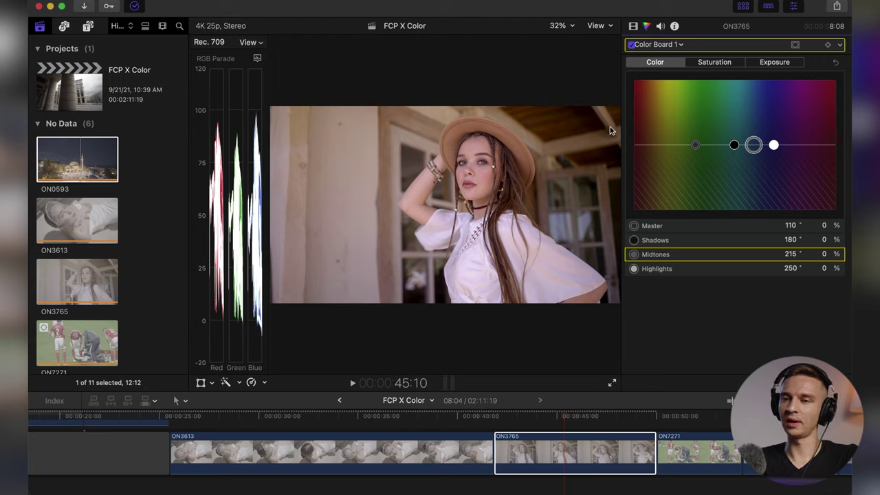
pyautogui.click(775, 145)
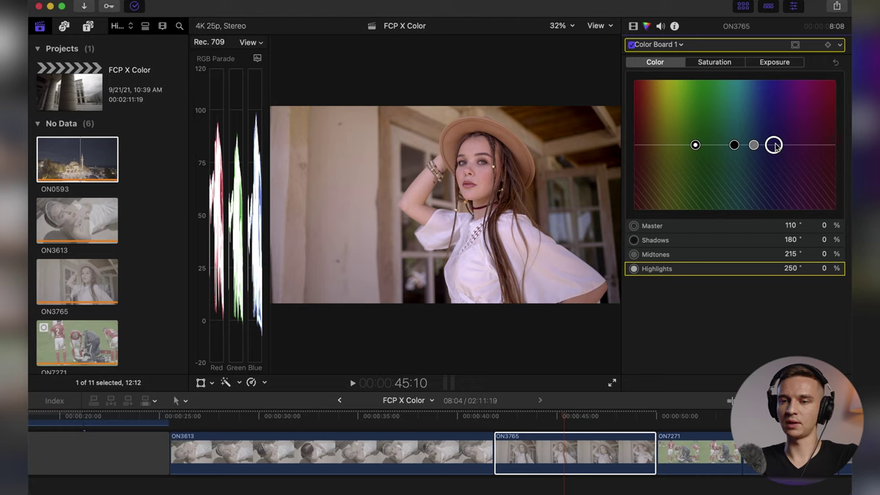
pyautogui.moveTo(775, 146); pyautogui.dragTo(769, 148)
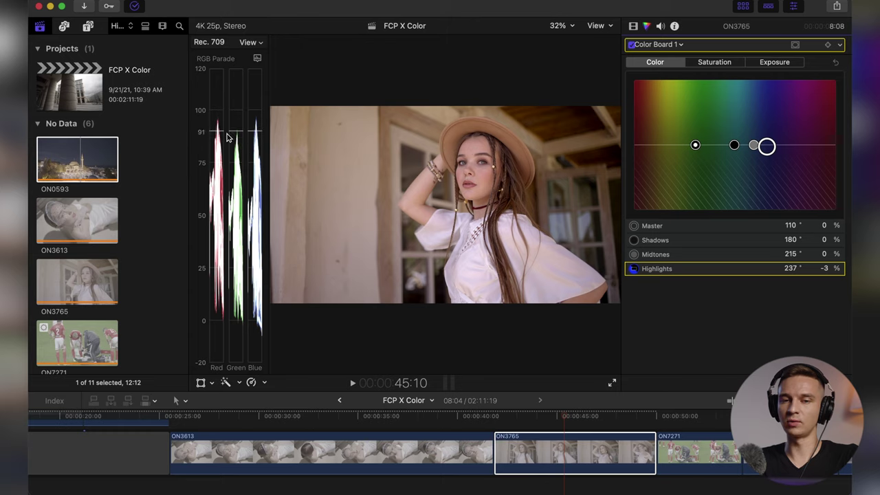
pyautogui.click(754, 146)
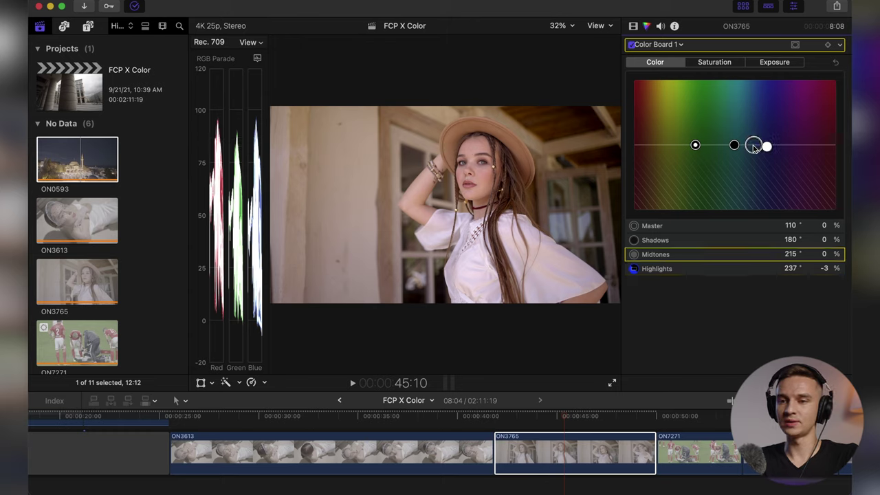
pyautogui.moveTo(754, 148)
pyautogui.mouseDown()
pyautogui.moveTo(722, 143)
pyautogui.moveTo(767, 152)
pyautogui.mouseUp()
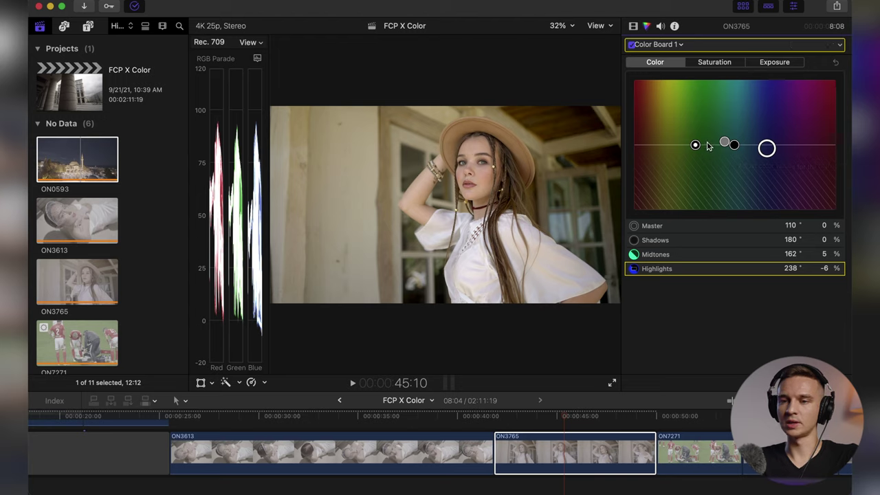
# Add a second Color Board to clip ON3765 and set its midtones color to 135° and -3%
pyautogui.click(678, 44)
pyautogui.click(695, 100)
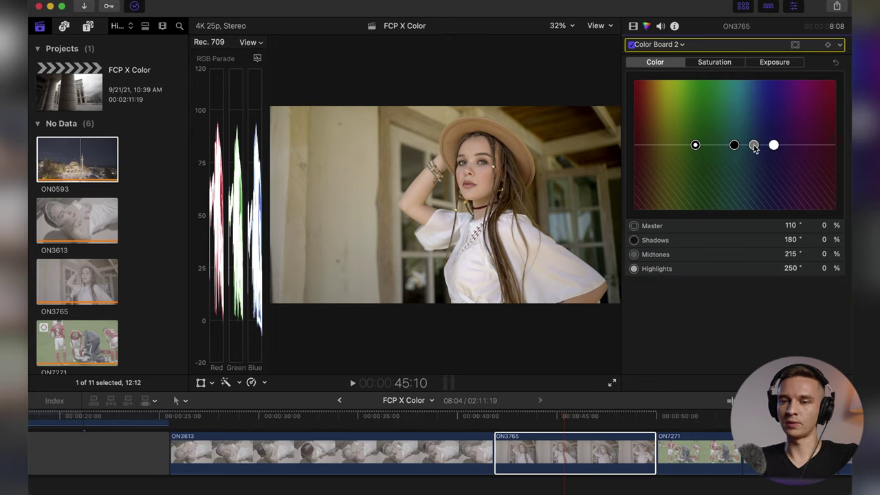
pyautogui.moveTo(754, 146); pyautogui.dragTo(707, 151)
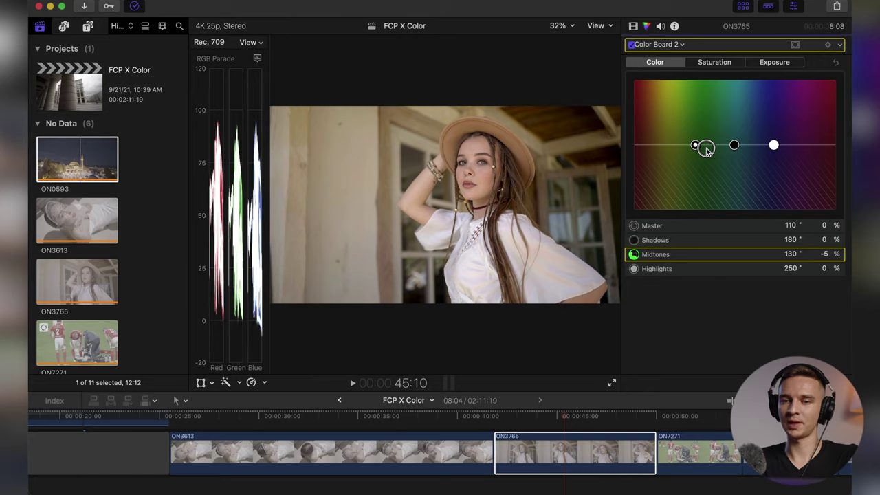
pyautogui.moveTo(706, 148)
pyautogui.mouseDown()
pyautogui.moveTo(707, 81)
pyautogui.moveTo(704, 167)
pyautogui.moveTo(712, 151)
pyautogui.mouseUp()
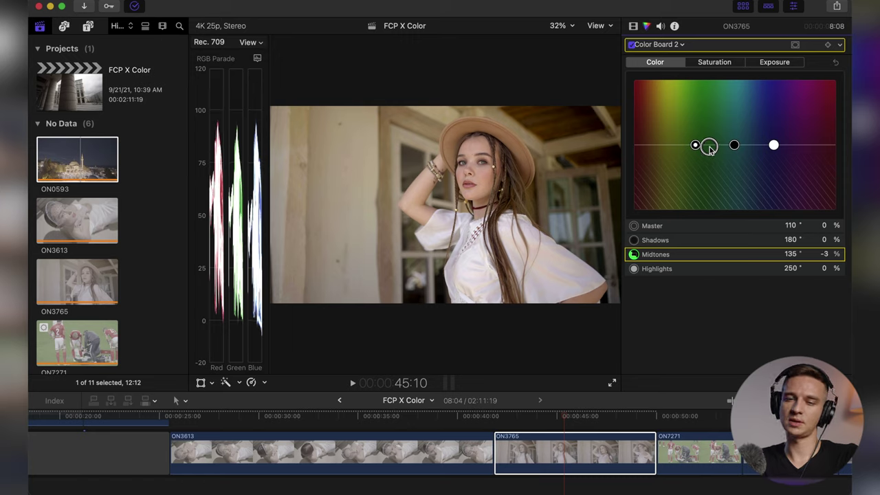
# Slightly lower the midtones saturation in clip ON3765's second Color Board
pyautogui.click(722, 65)
pyautogui.moveTo(748, 154)
pyautogui.mouseDown()
pyautogui.moveTo(748, 146)
pyautogui.moveTo(750, 162)
pyautogui.mouseUp()
pyautogui.click(782, 66)
# Compare clip ON3765 with all effects switched off and on, and with only Color Board 2 switched off and on
pyautogui.click(634, 26)
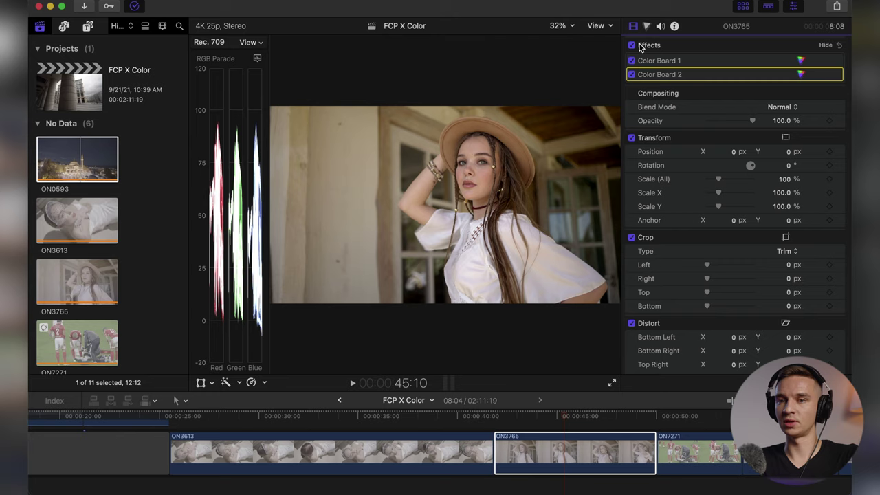
pyautogui.click(669, 61)
pyautogui.click(693, 73)
pyautogui.click(689, 54)
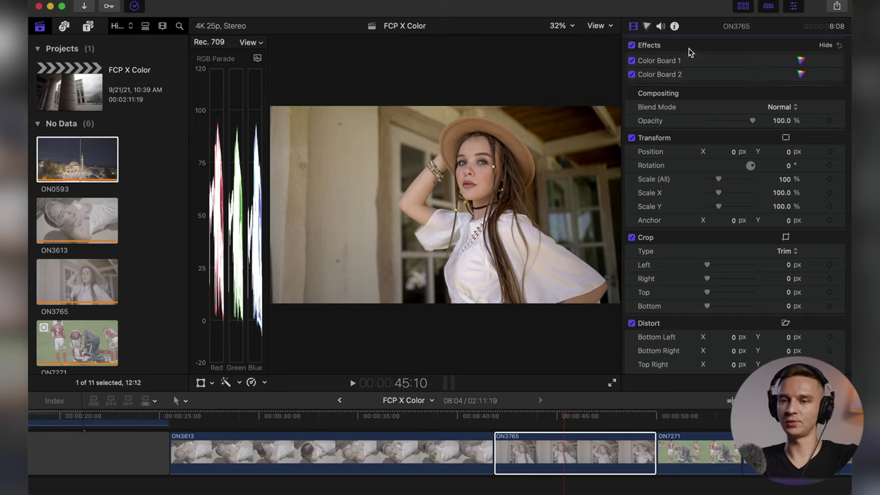
pyautogui.click(689, 62)
pyautogui.click(690, 76)
pyautogui.click(633, 45)
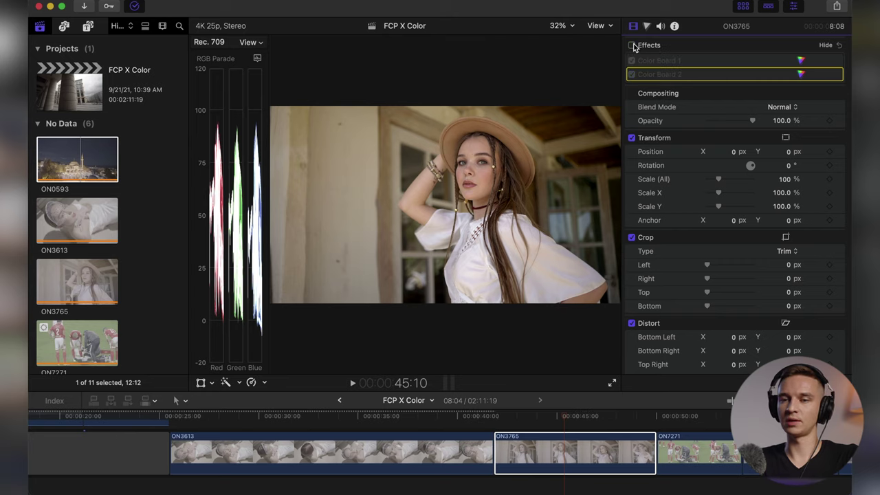
pyautogui.click(633, 46)
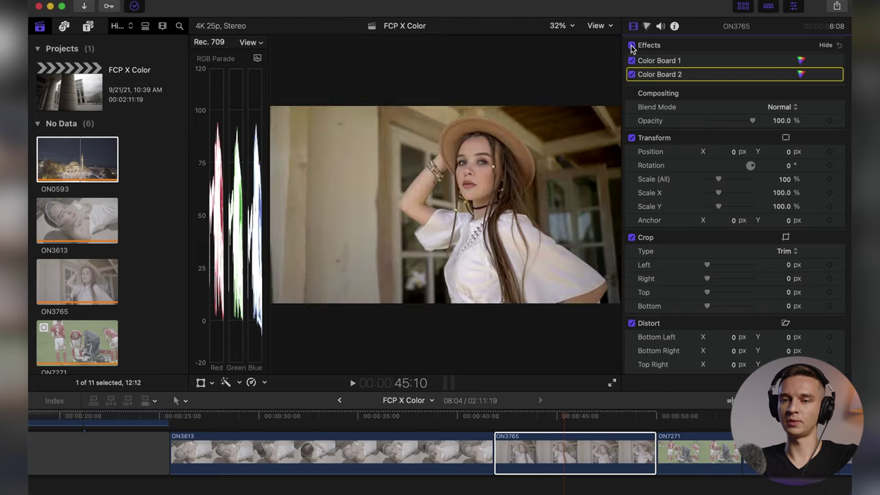
pyautogui.click(632, 74)
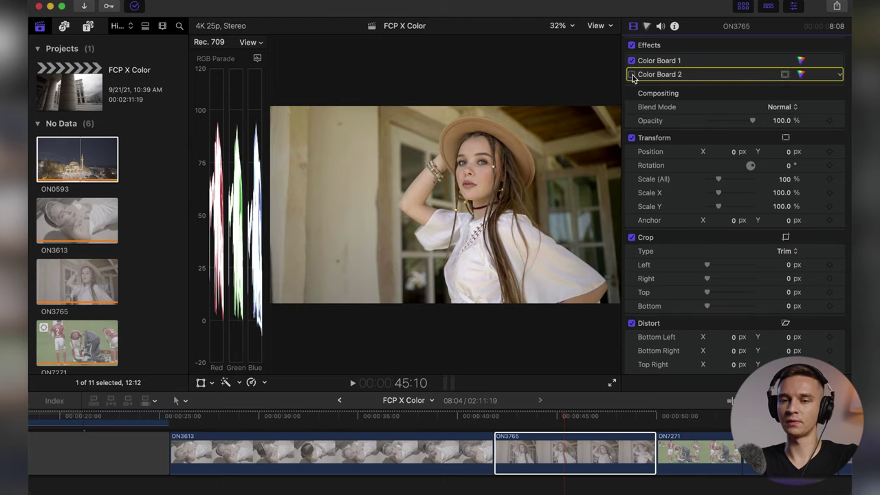
pyautogui.click(632, 74)
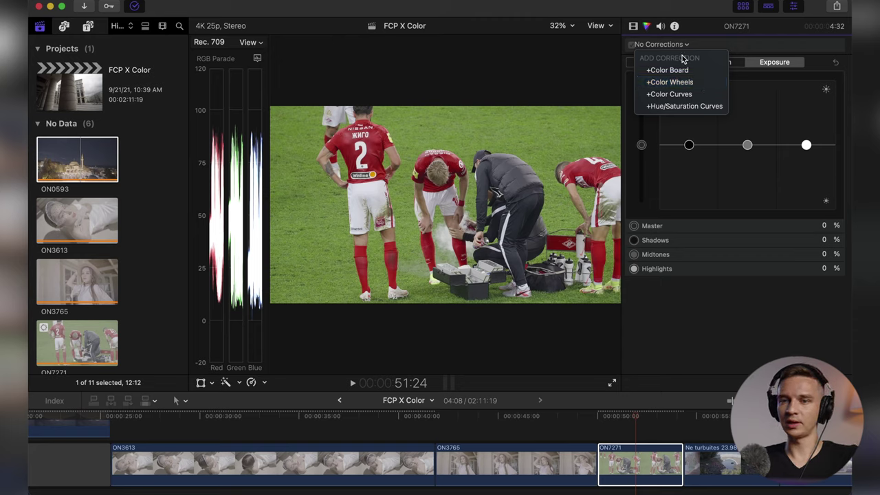
# Add a Color Wheels correction to clip ON7271 and fine-tune the saturation of its midtones
pyautogui.click(695, 84)
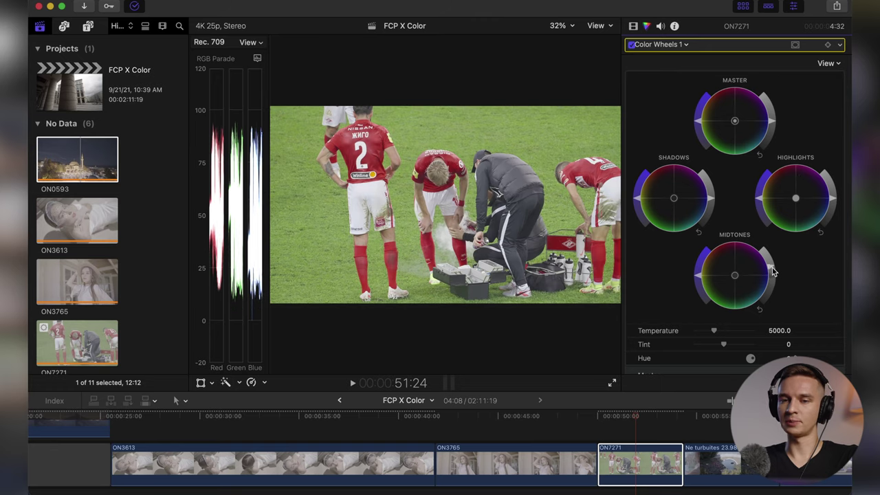
pyautogui.moveTo(697, 275)
pyautogui.mouseDown()
pyautogui.moveTo(699, 262)
pyautogui.moveTo(692, 275)
pyautogui.mouseUp()
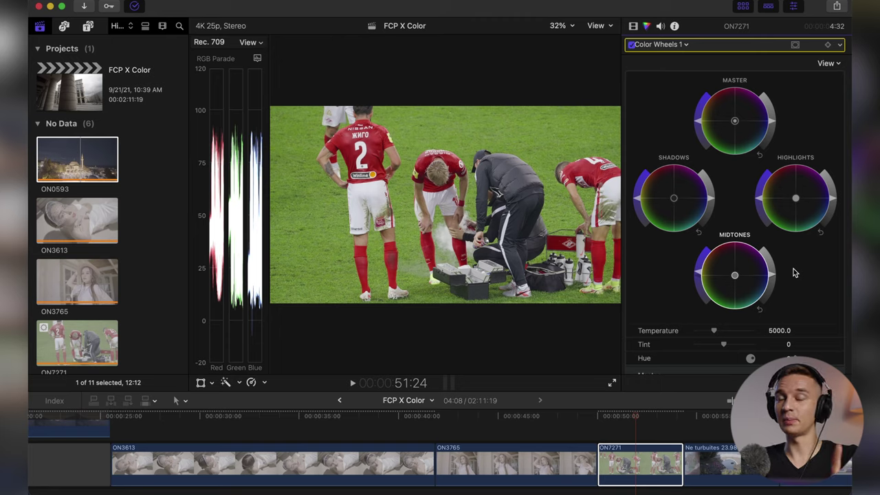
# Set clip ON7271's temperature to 5109 and tint to 2, and slightly lower the midtones brightness
pyautogui.scroll(-2, 763, 275)
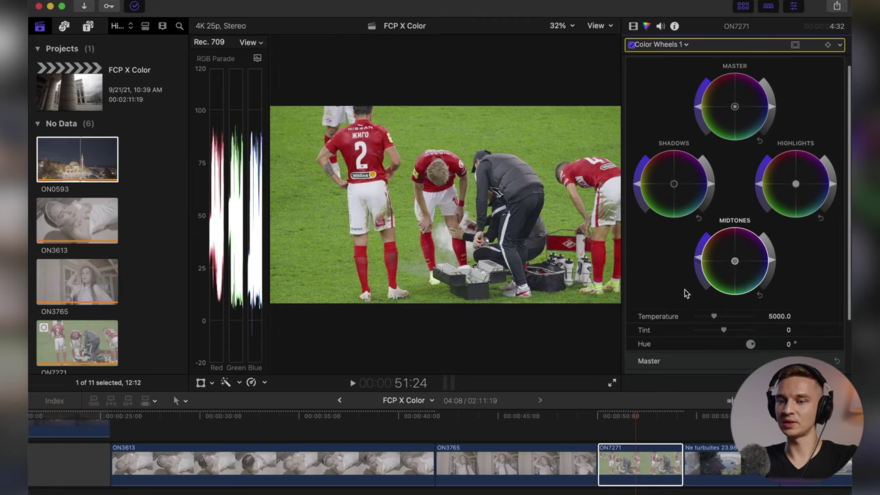
pyautogui.moveTo(715, 319); pyautogui.dragTo(723, 338)
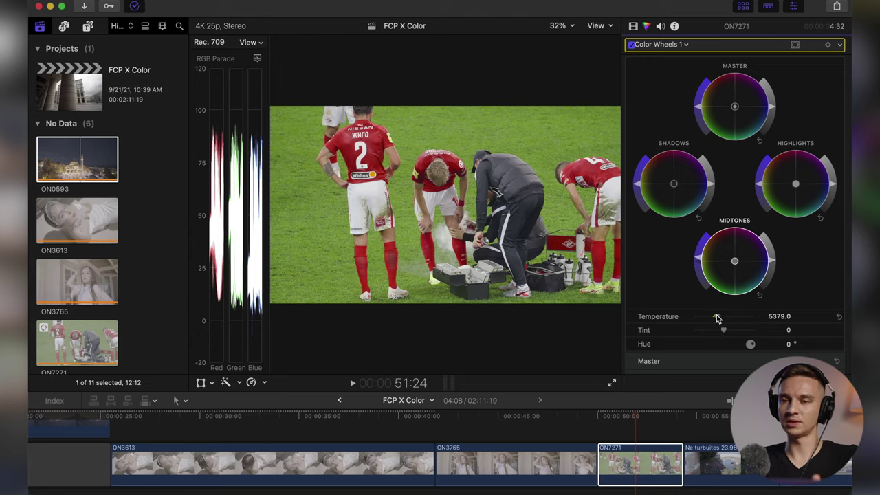
pyautogui.moveTo(717, 318); pyautogui.dragTo(716, 317)
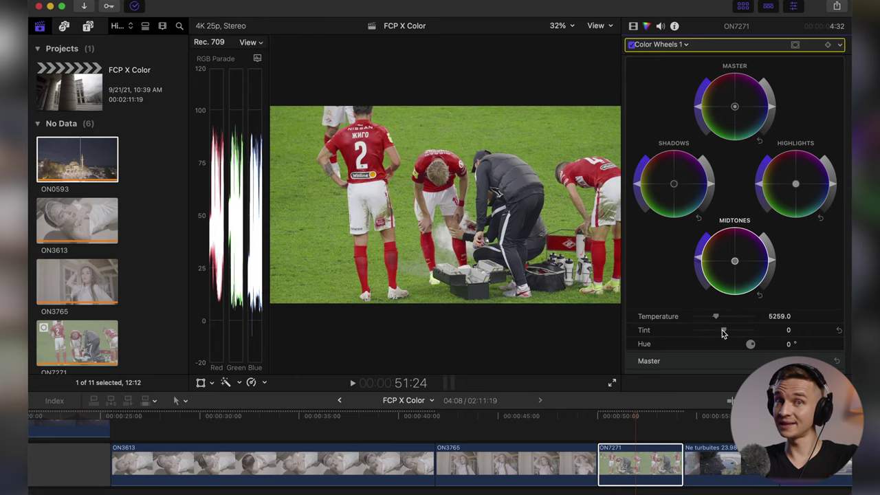
pyautogui.moveTo(722, 333); pyautogui.dragTo(724, 333)
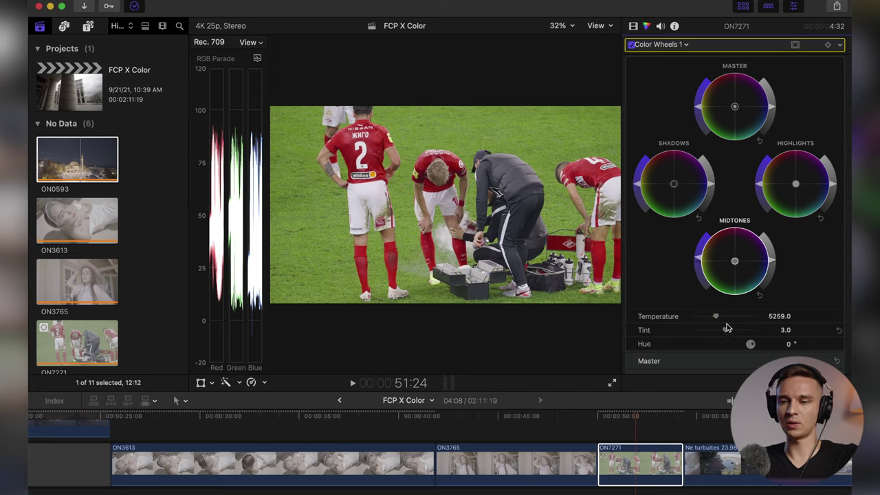
pyautogui.moveTo(716, 317); pyautogui.dragTo(717, 321)
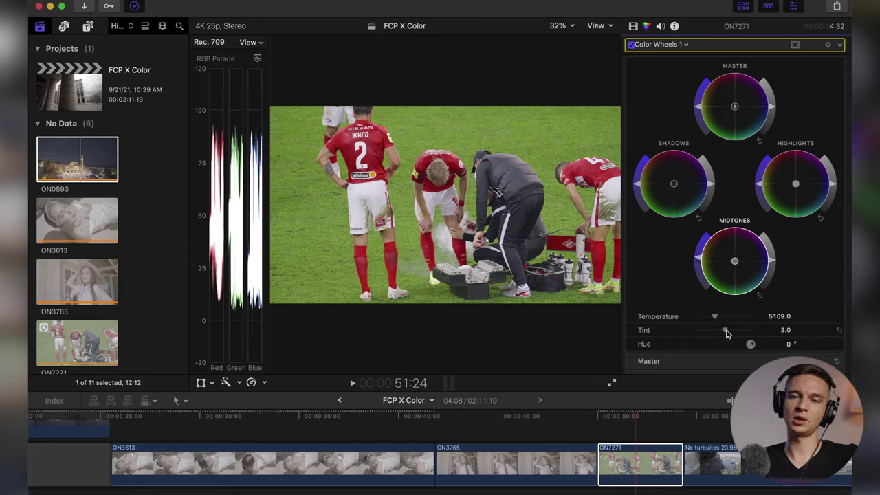
pyautogui.moveTo(772, 268); pyautogui.dragTo(773, 285)
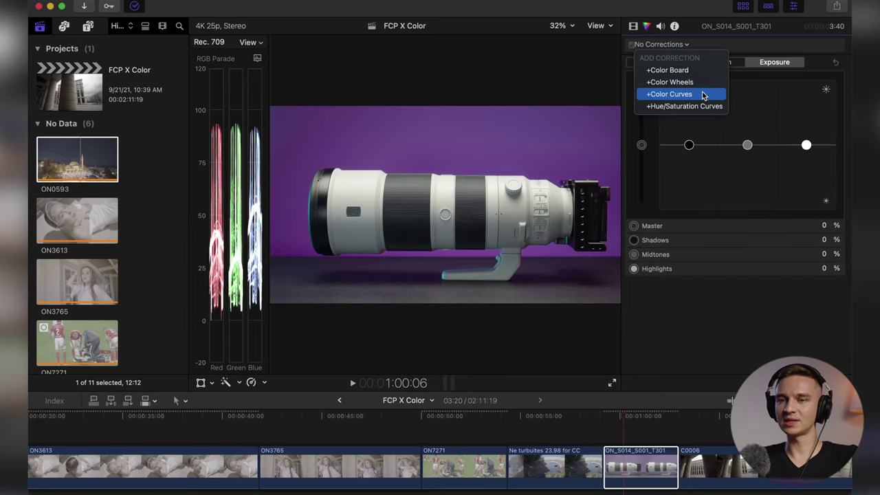
# Add Color Curves to clip ON_S014_S001_T301 and isolate the lens's white highlights on the luma curve with an eyedropper sample and neighboring control points
pyautogui.click(704, 95)
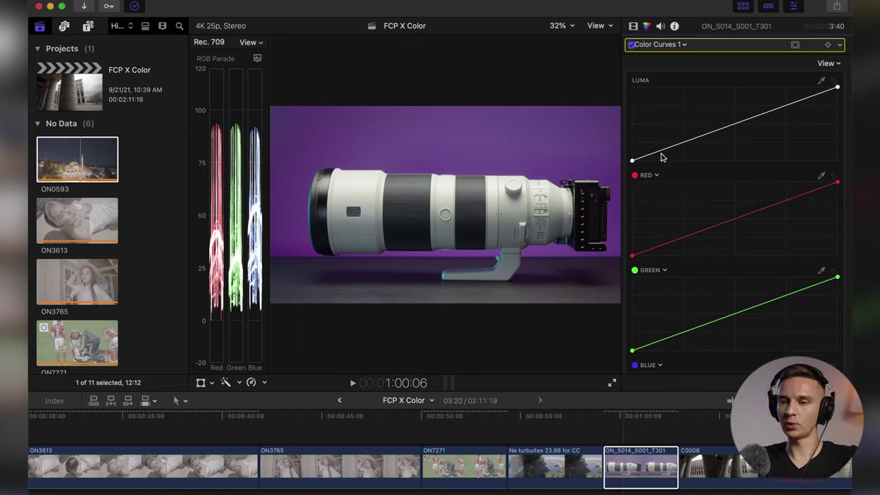
pyautogui.click(821, 81)
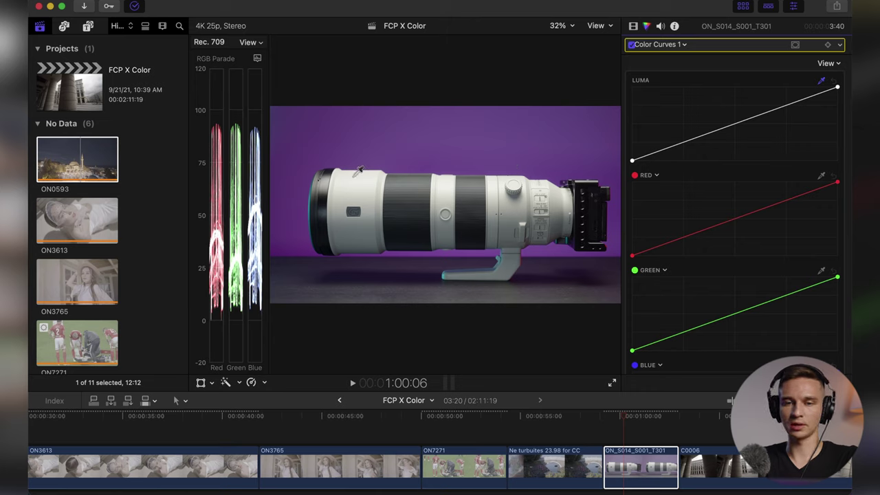
pyautogui.click(359, 171)
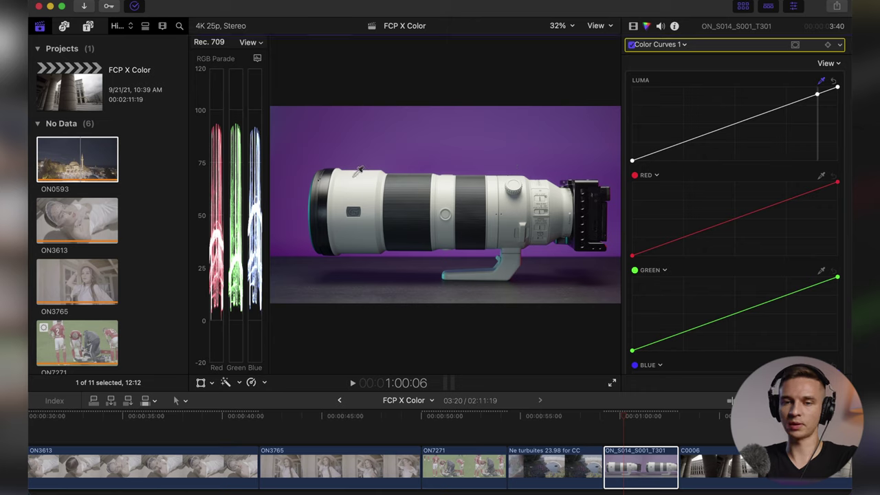
pyautogui.click(805, 97)
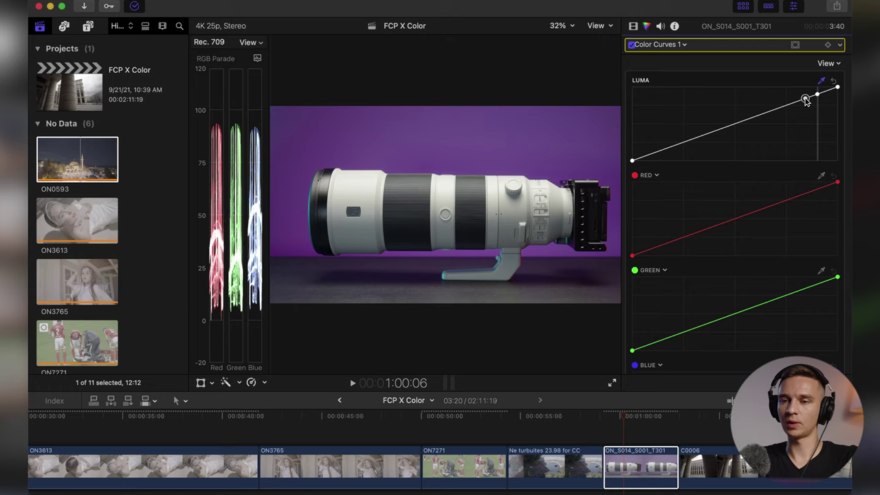
pyautogui.moveTo(818, 94)
pyautogui.mouseDown()
pyautogui.moveTo(820, 104)
pyautogui.moveTo(819, 87)
pyautogui.moveTo(817, 149)
pyautogui.moveTo(818, 101)
pyautogui.mouseUp()
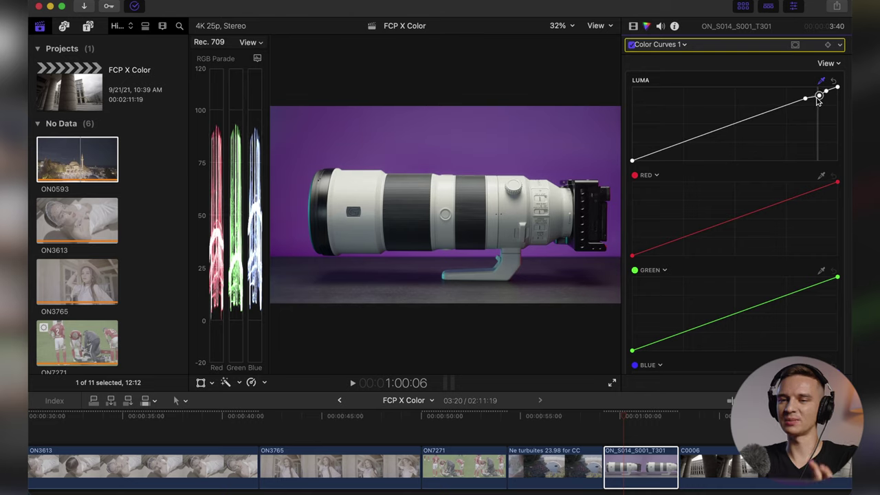
# Lower the luma curve with control points in the midtones and shadows, and compare the image with Color Curves off and on
pyautogui.click(734, 127)
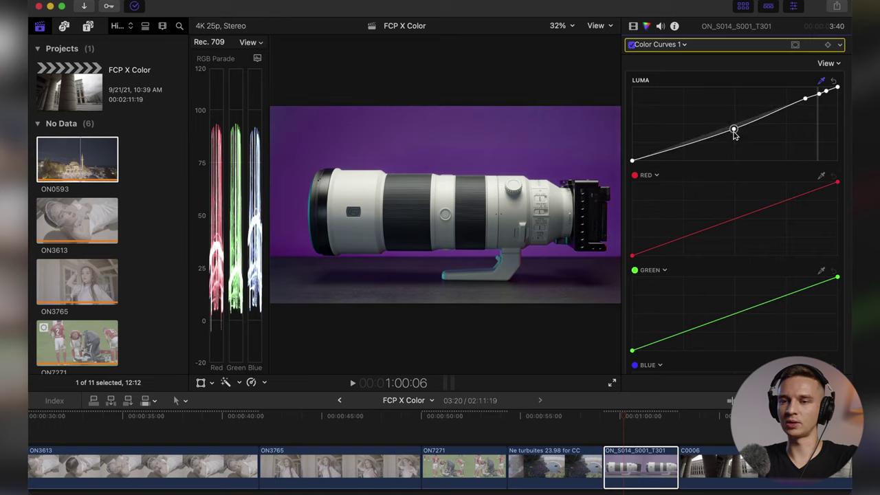
pyautogui.click(769, 114)
pyautogui.moveTo(768, 115); pyautogui.dragTo(769, 119)
pyautogui.click(785, 111)
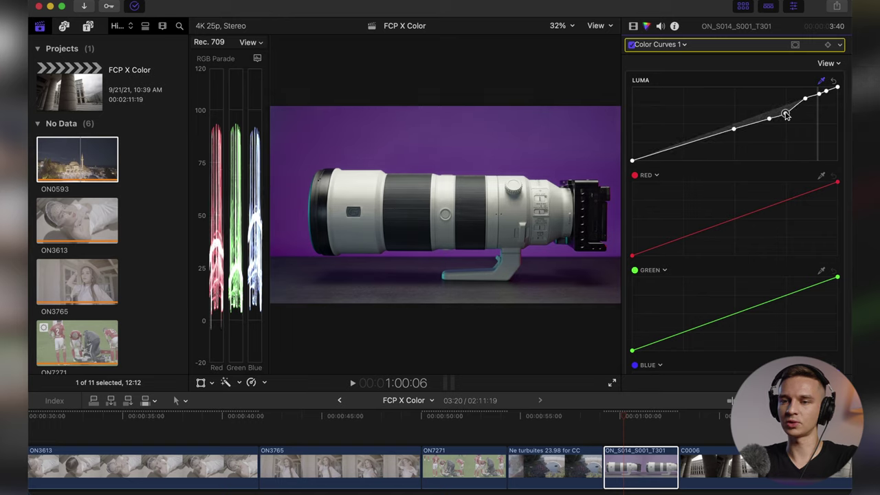
pyautogui.click(673, 148)
pyautogui.moveTo(675, 150); pyautogui.dragTo(674, 148)
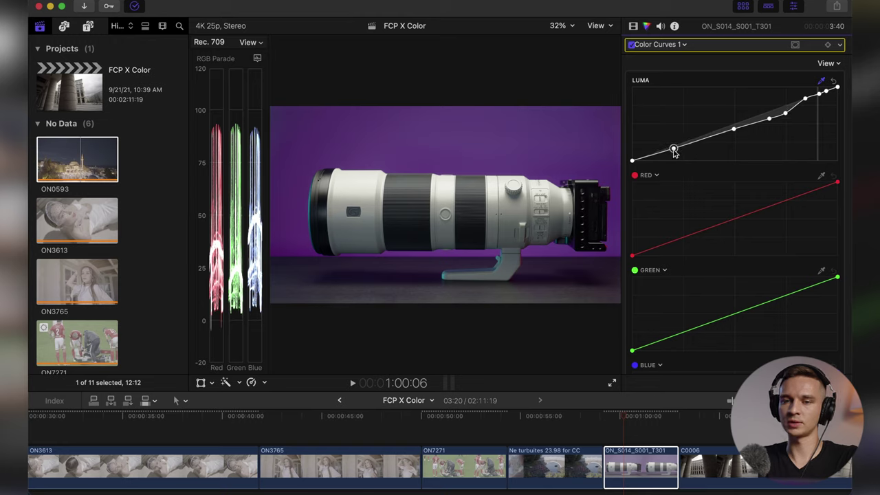
pyautogui.click(631, 44)
pyautogui.click(633, 45)
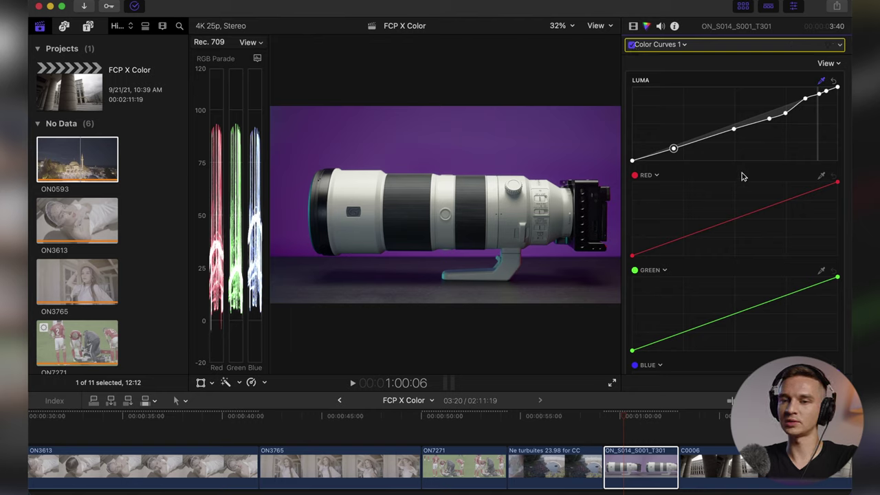
# Try pulling the sampled highlight point of the luma curve almost to the bottom of the graph, and undo it
pyautogui.moveTo(819, 93); pyautogui.dragTo(811, 152)
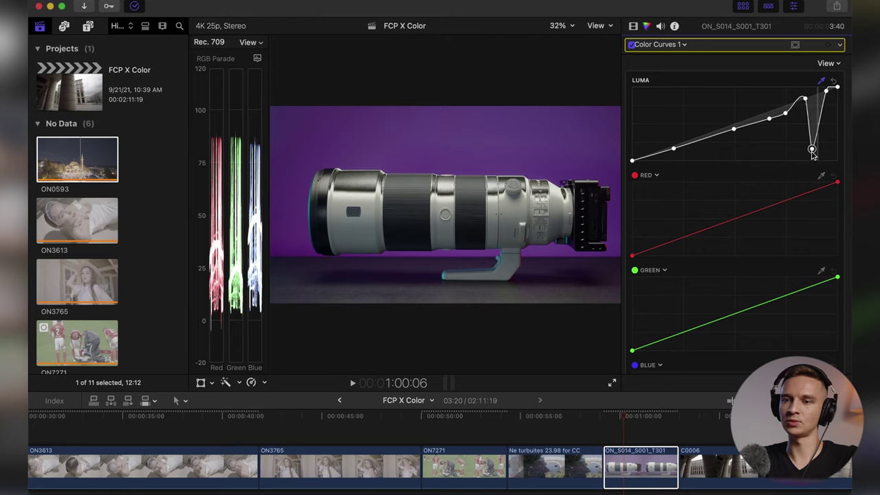
pyautogui.press('super+z')
# Add control points at the dark end of the blue curve and slightly lower the blue in the shadows
pyautogui.scroll(-2, 808, 184)
pyautogui.scroll(-2, 809, 184)
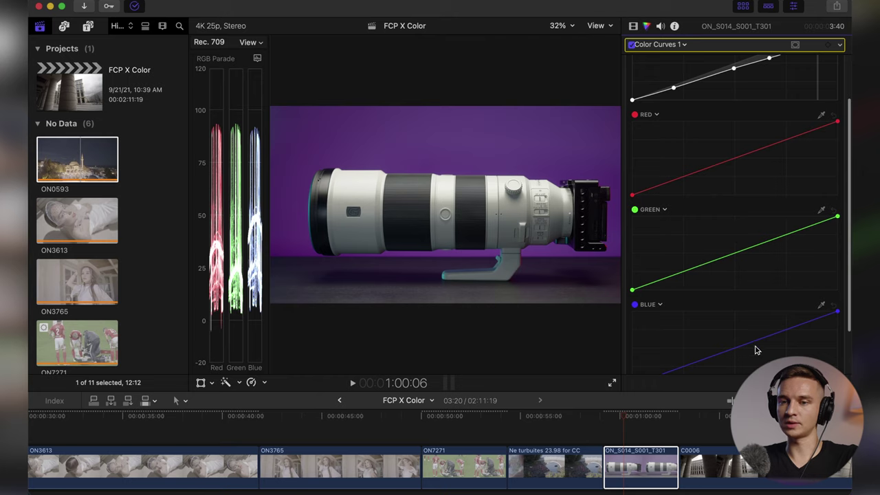
pyautogui.scroll(-4, 737, 239)
pyautogui.click(653, 320)
pyautogui.moveTo(656, 321); pyautogui.dragTo(654, 324)
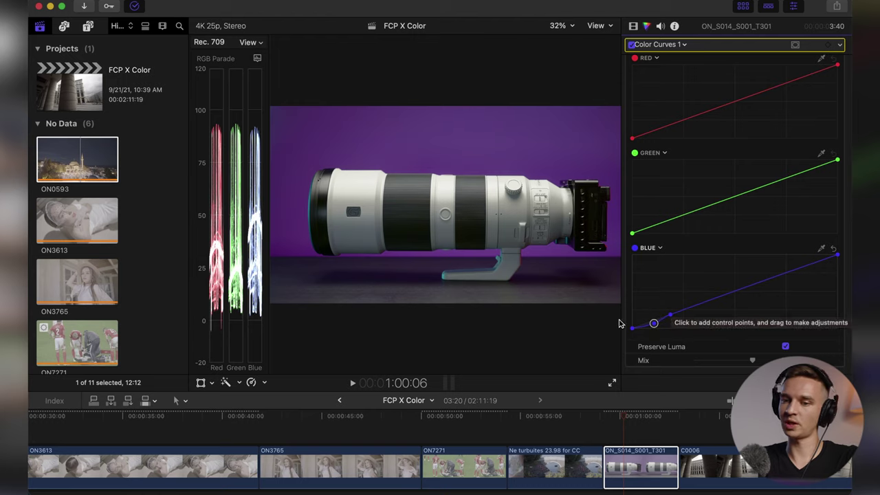
# Add three control points at the bright end of the blue curve and slightly raise the middle one
pyautogui.click(803, 267)
pyautogui.click(814, 263)
pyautogui.click(823, 259)
pyautogui.moveTo(815, 263); pyautogui.dragTo(814, 259)
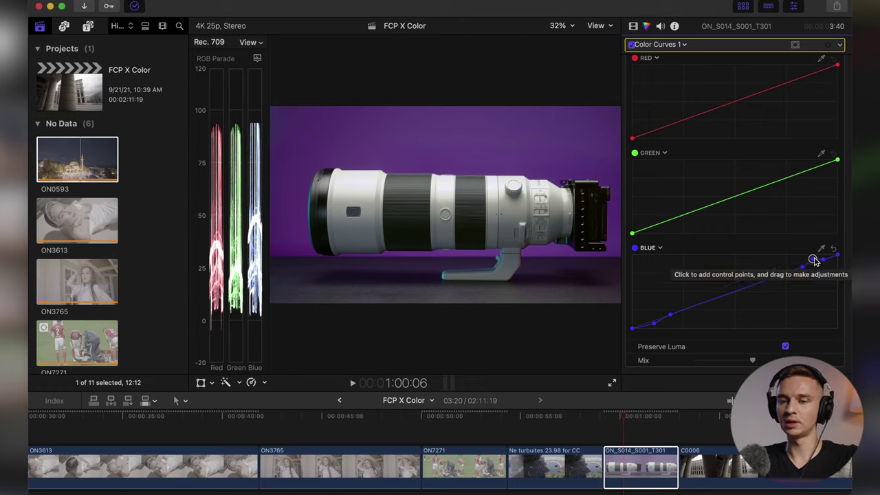
# Add a Hue/Saturation Curves correction to the lens clip and try shifting the overall hue in Hue vs Hue
pyautogui.scroll(5, 836, 253)
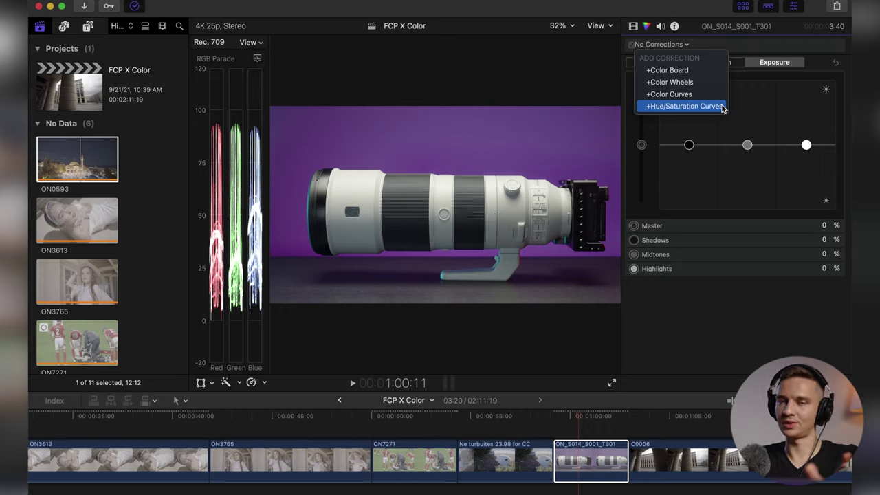
pyautogui.click(723, 107)
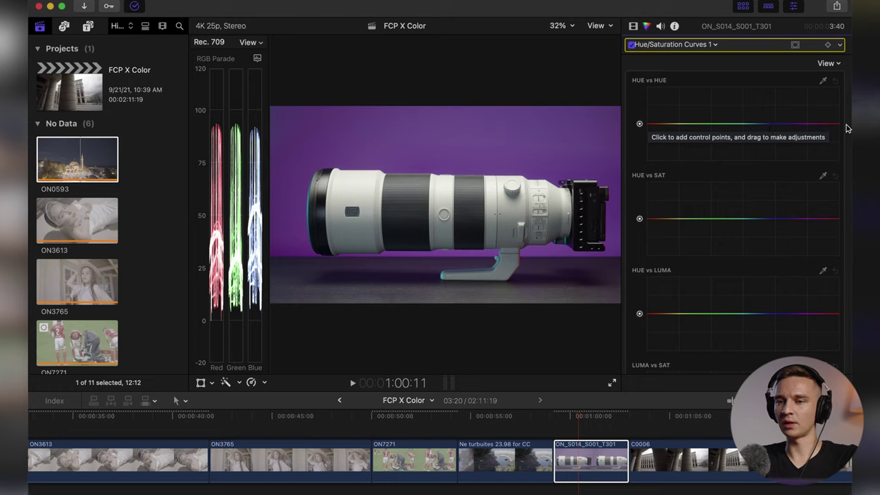
pyautogui.moveTo(639, 126)
pyautogui.mouseDown()
pyautogui.moveTo(643, 158)
pyautogui.moveTo(637, 84)
pyautogui.moveTo(639, 161)
pyautogui.moveTo(640, 123)
pyautogui.mouseUp()
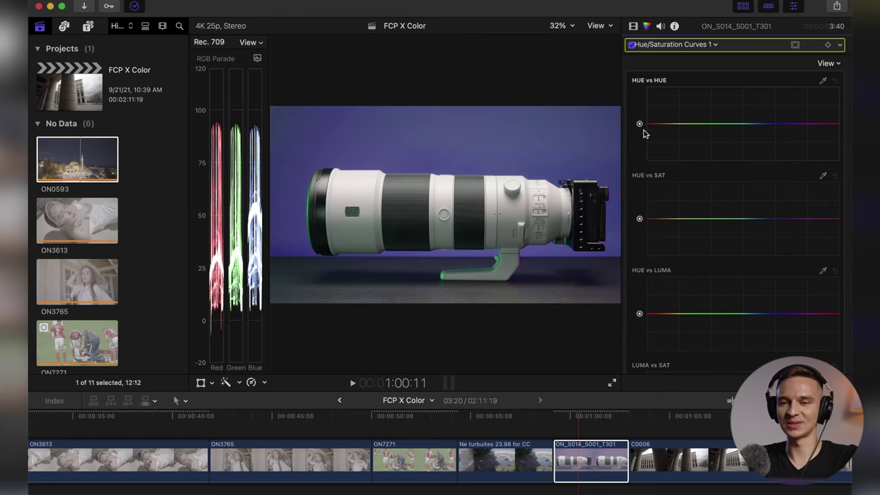
# Sample the purple background for Hue vs Hue, try shifting it to green, and reset the curve
pyautogui.click(823, 82)
pyautogui.click(337, 139)
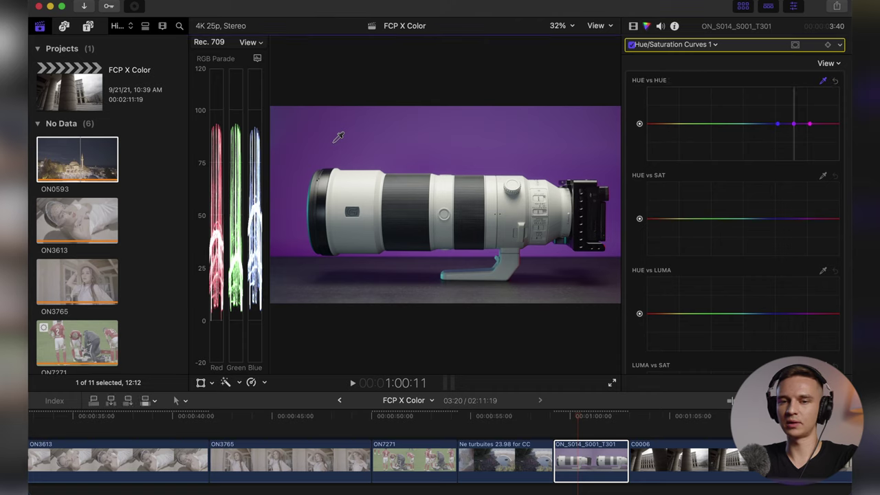
pyautogui.moveTo(795, 126); pyautogui.dragTo(795, 89)
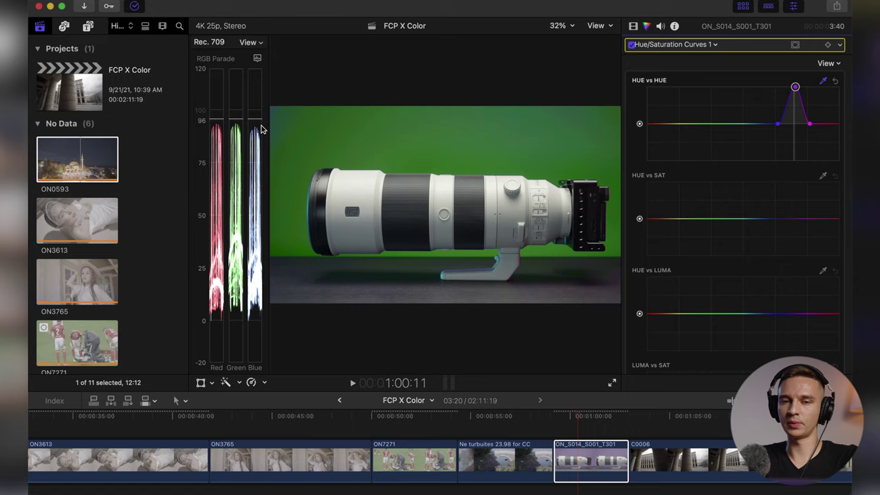
pyautogui.click(836, 82)
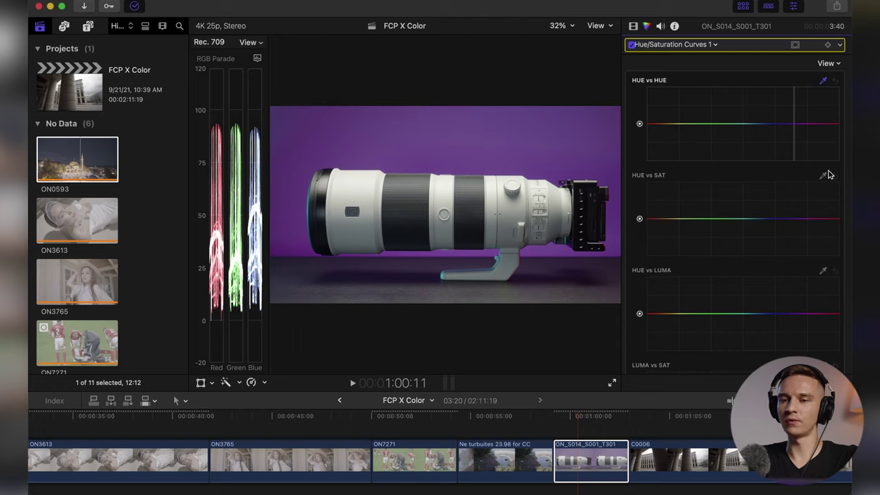
# Sample the purple background for Hue vs Sat, raise its saturation, and narrow the affected hue range
pyautogui.click(320, 126)
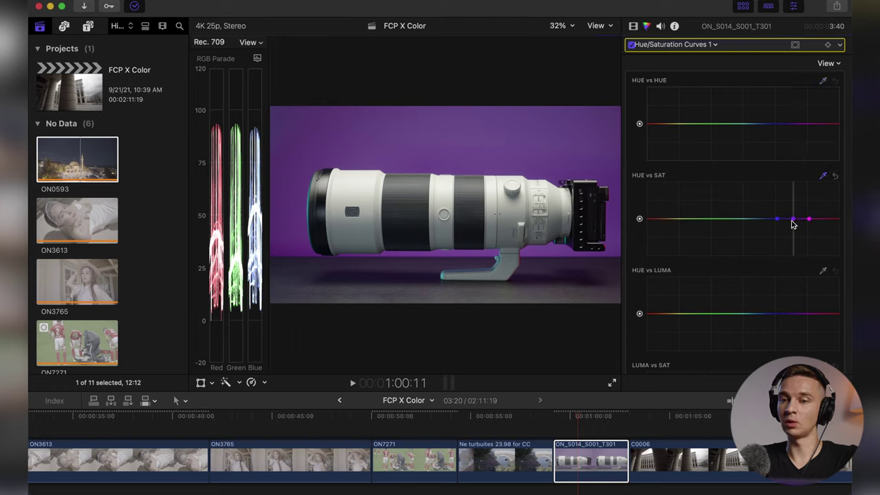
pyautogui.moveTo(794, 220); pyautogui.dragTo(797, 187)
pyautogui.moveTo(778, 219); pyautogui.dragTo(803, 220)
pyautogui.click(796, 188)
pyautogui.press('Delete')
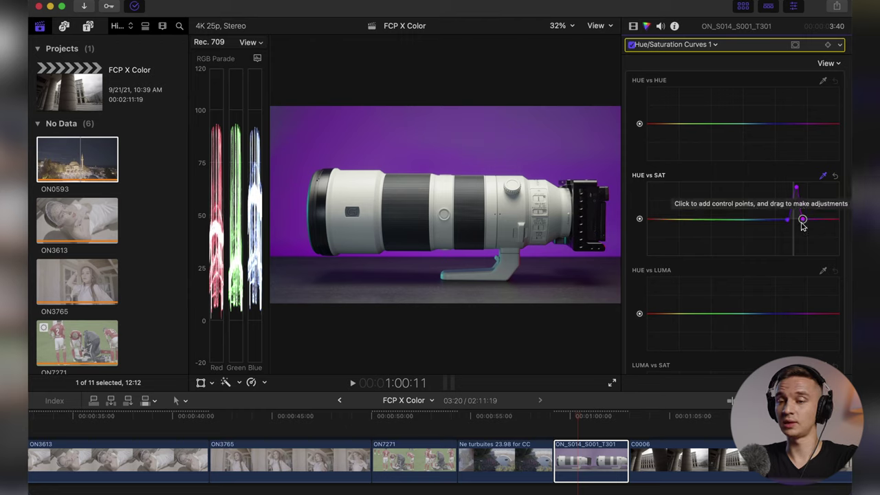
pyautogui.press('super+z')
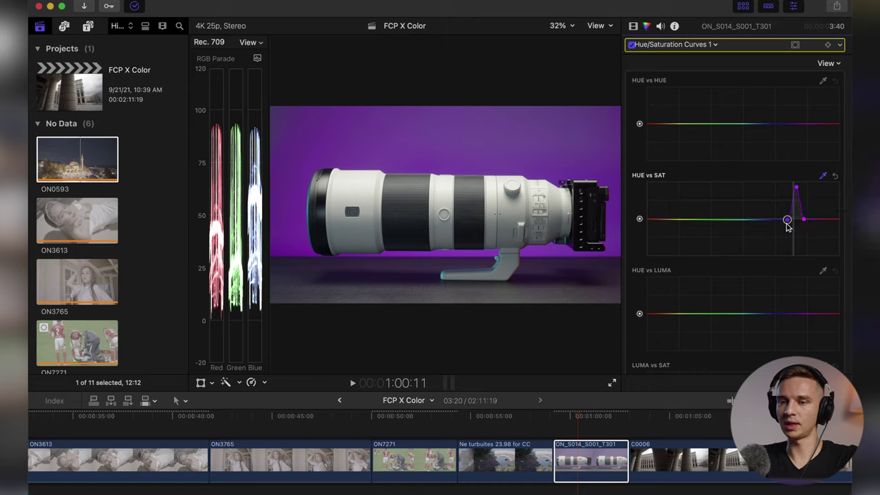
# Try pulling the sampled purple almost to the bottom of the Hue vs Sat curve, and reset the curve
pyautogui.moveTo(796, 190); pyautogui.dragTo(796, 252)
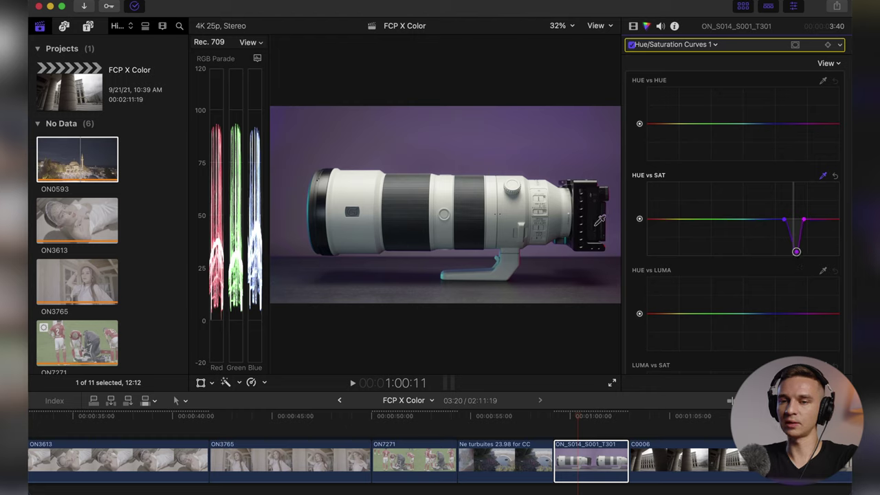
pyautogui.moveTo(797, 252); pyautogui.dragTo(796, 220)
pyautogui.click(836, 176)
# Sample the purple background for Hue vs Luma, try darkening and brightening it, and reset the curve
pyautogui.scroll(-3, 807, 208)
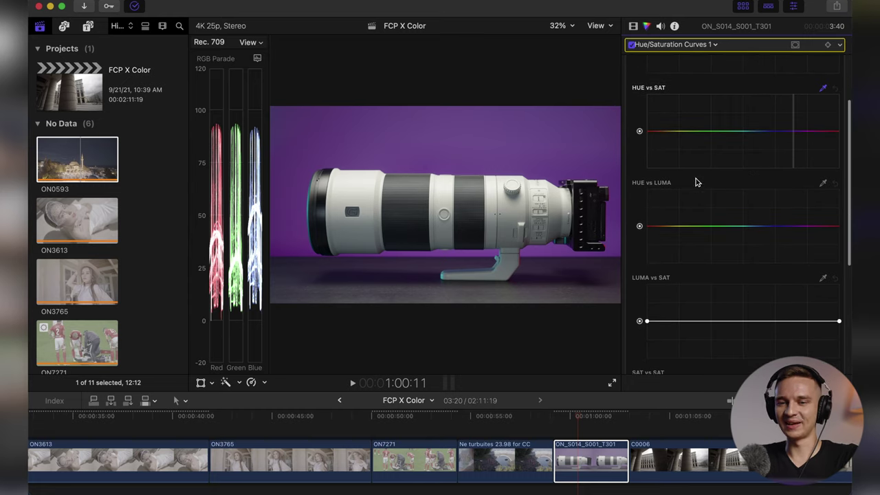
pyautogui.click(825, 184)
pyautogui.click(293, 135)
pyautogui.moveTo(795, 226); pyautogui.dragTo(794, 264)
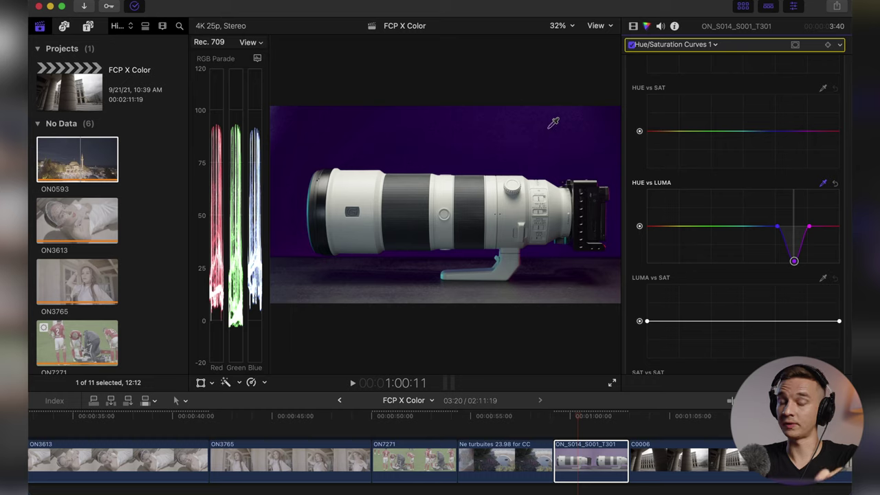
pyautogui.moveTo(794, 265); pyautogui.dragTo(797, 191)
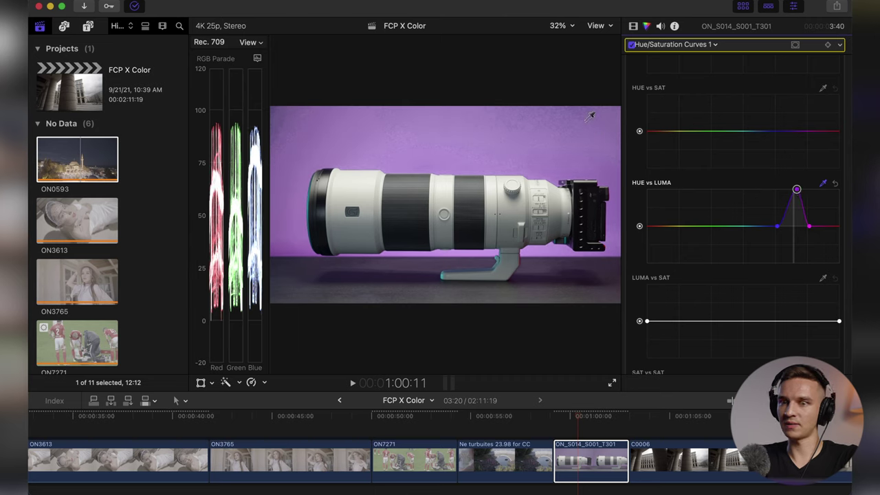
pyautogui.press('super+z')
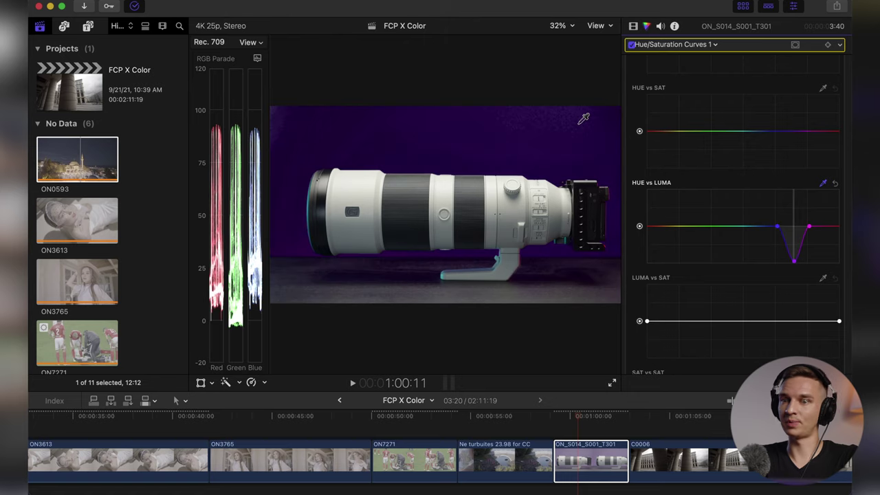
pyautogui.press('super+z')
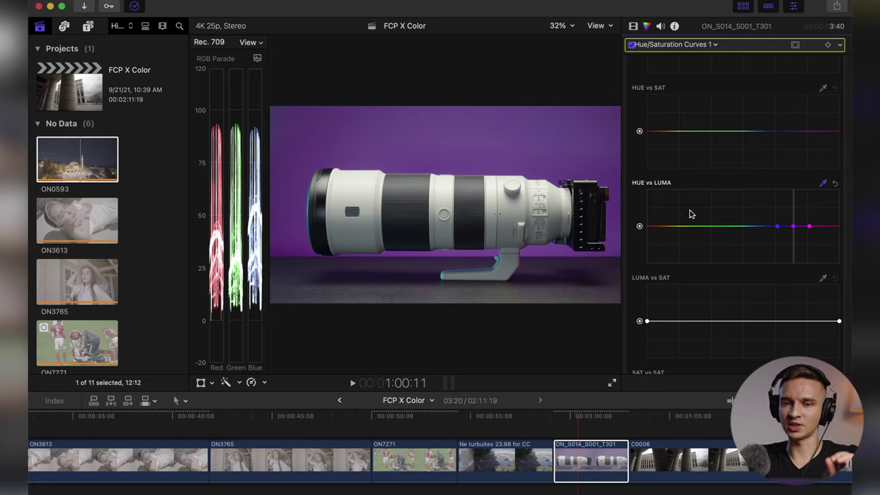
pyautogui.moveTo(793, 229); pyautogui.dragTo(793, 232)
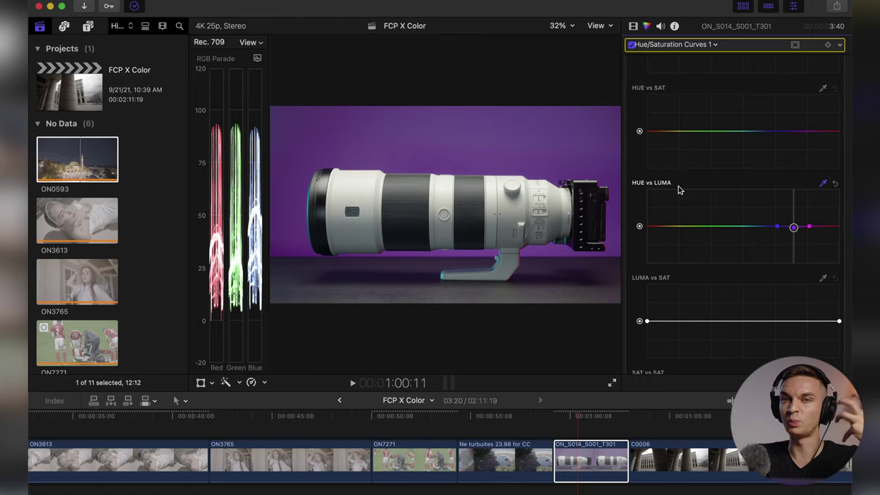
pyautogui.click(834, 184)
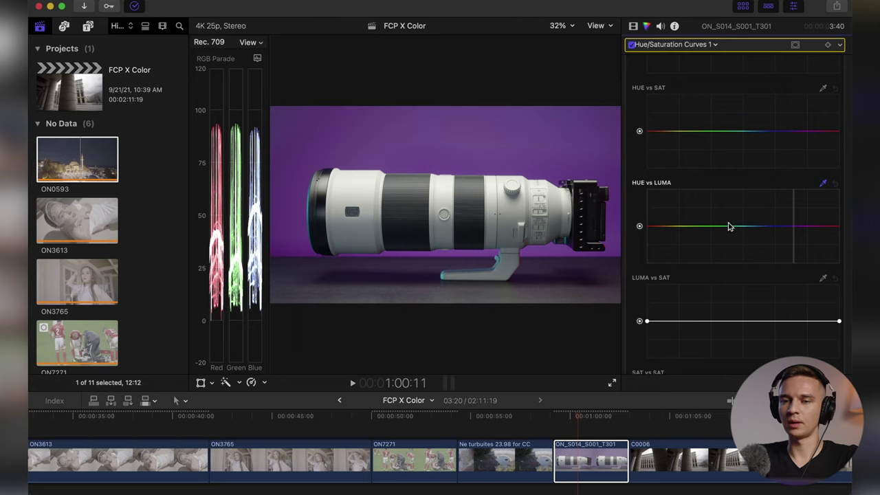
# Examine the Luma vs Sat, Sat vs Sat and Orange vs Sat curves
pyautogui.scroll(-2, 731, 227)
pyautogui.scroll(-4, 730, 226)
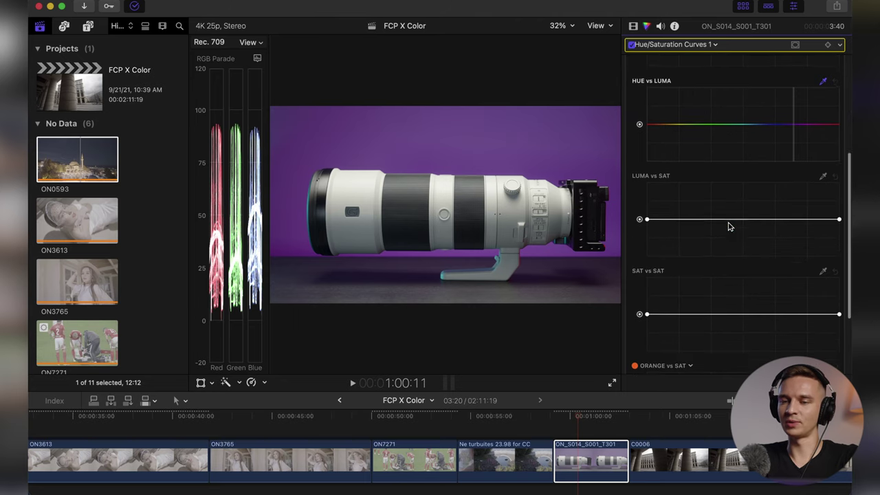
pyautogui.scroll(-3, 763, 244)
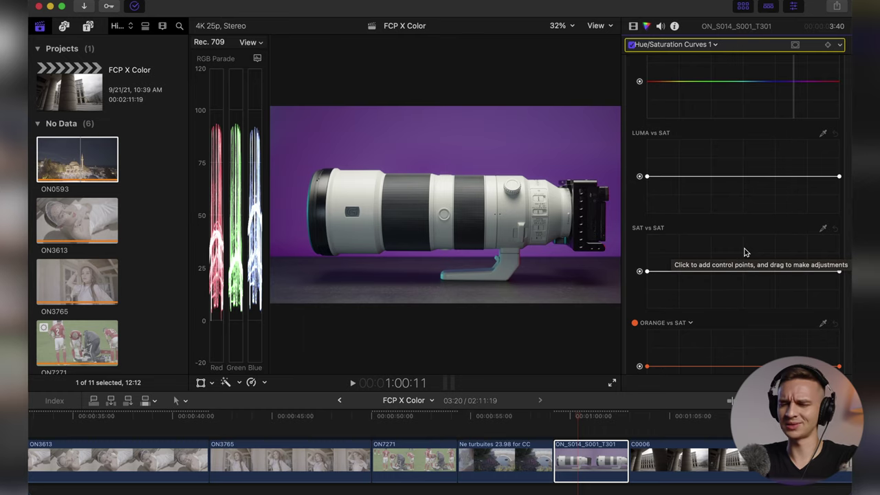
pyautogui.scroll(-4, 745, 253)
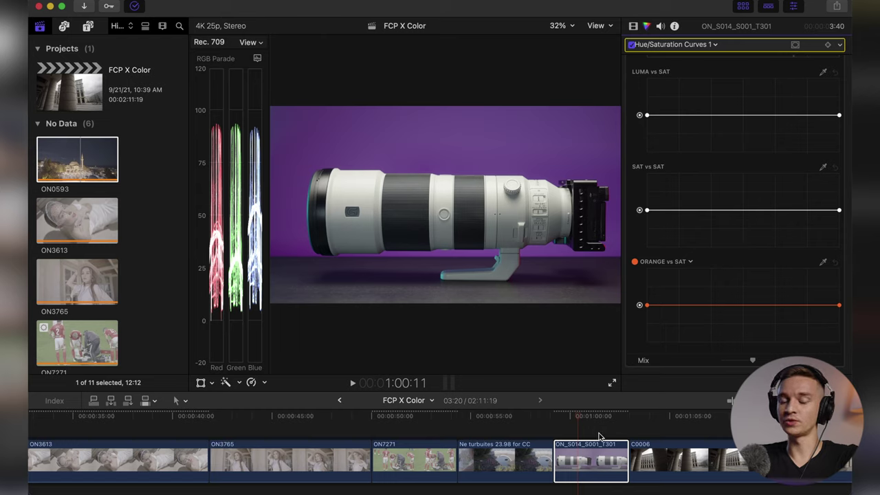
# Enable the effects on clip ON3765 and add a Hue/Saturation Curves correction to it
pyautogui.hscroll(-3, 595, 437)
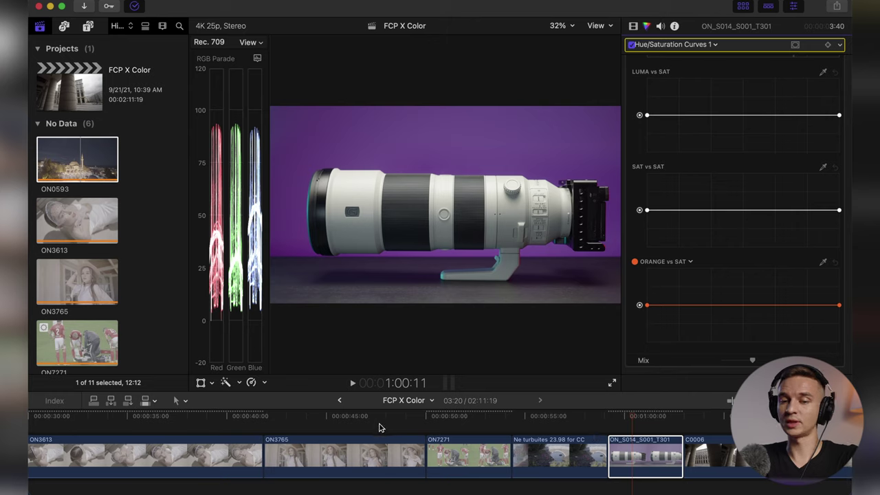
pyautogui.click(382, 462)
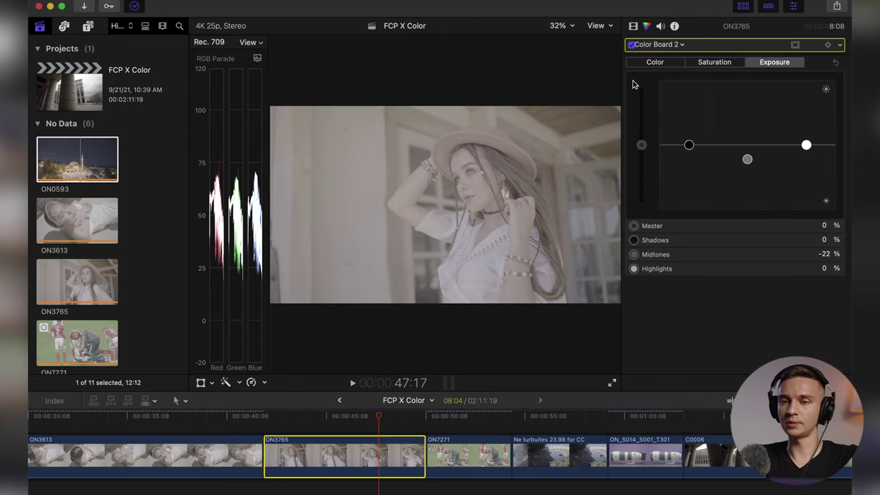
pyautogui.click(633, 25)
pyautogui.click(632, 45)
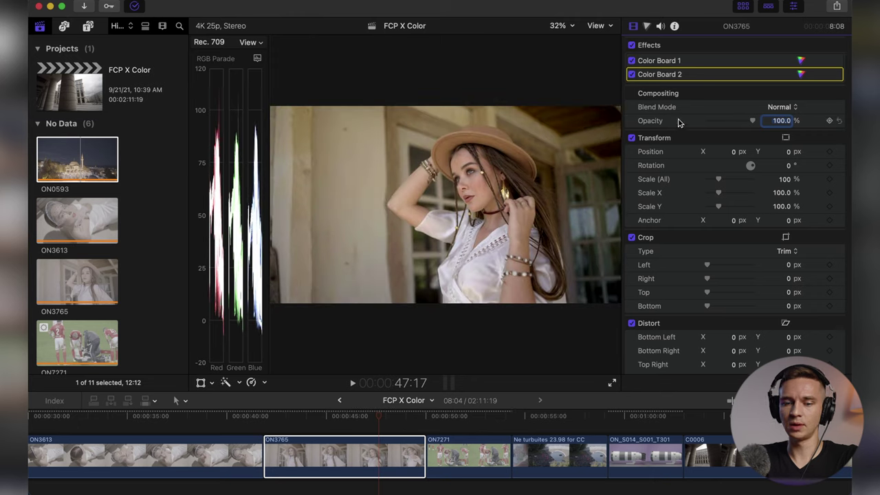
pyautogui.press('super+6')
pyautogui.click(659, 44)
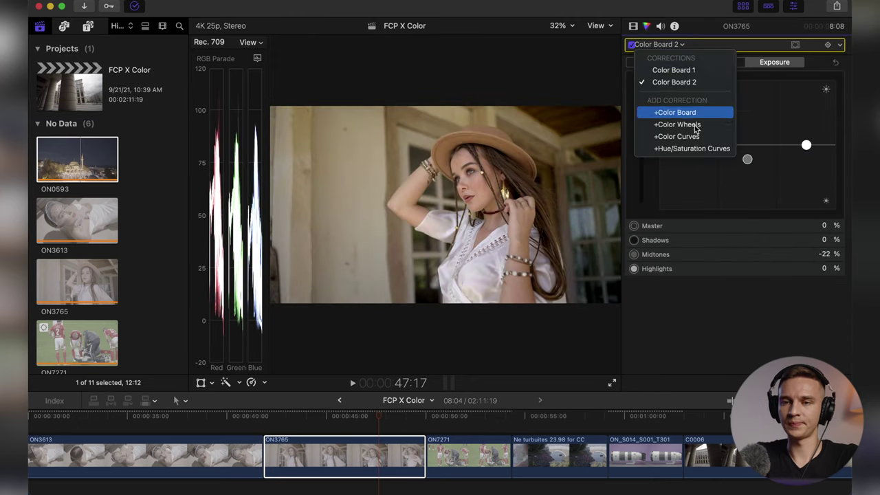
pyautogui.click(715, 148)
# Sample the woman's skin for Orange vs Sat, try raising the curve there between two anchor points, and reset it
pyautogui.scroll(-10, 766, 275)
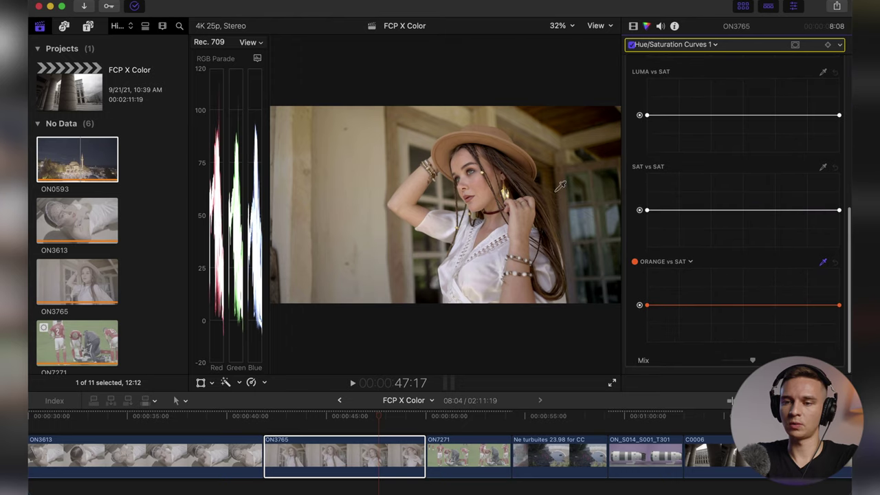
pyautogui.click(467, 155)
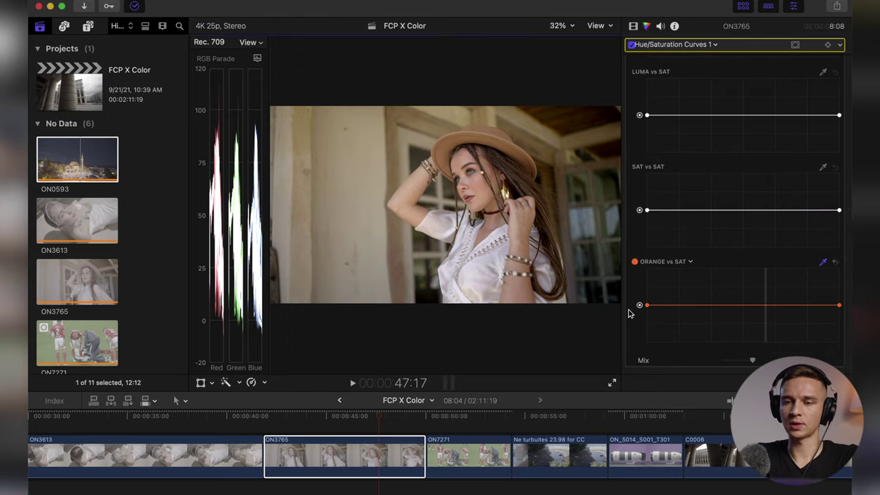
pyautogui.moveTo(640, 305)
pyautogui.mouseDown()
pyautogui.moveTo(639, 290)
pyautogui.moveTo(639, 315)
pyautogui.moveTo(640, 306)
pyautogui.mouseUp()
pyautogui.click(747, 306)
pyautogui.click(780, 306)
pyautogui.moveTo(764, 306); pyautogui.dragTo(759, 284)
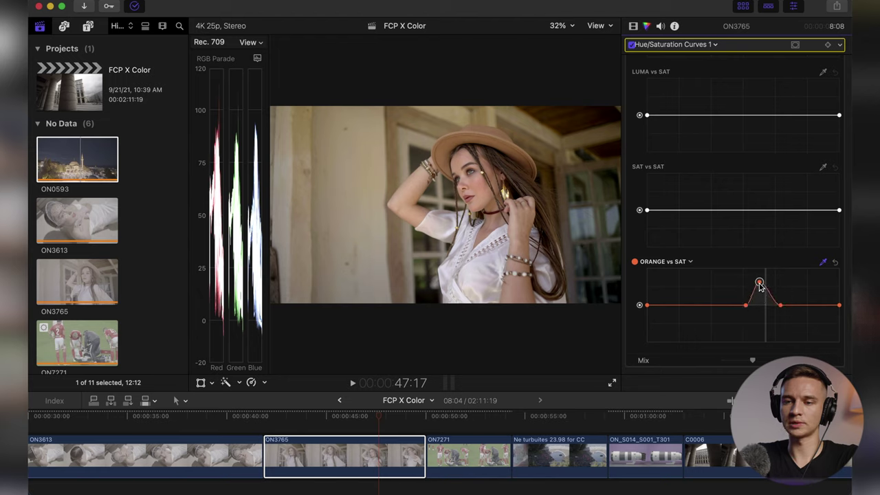
pyautogui.click(834, 263)
# Sample the bluish door glass behind the woman for Hue vs Sat and lower its saturation almost to the minimum
pyautogui.scroll(5, 790, 220)
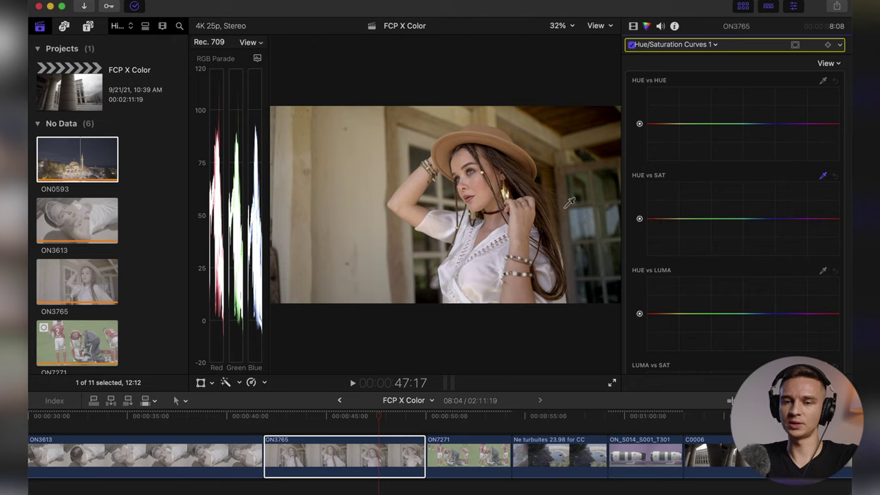
pyautogui.click(588, 207)
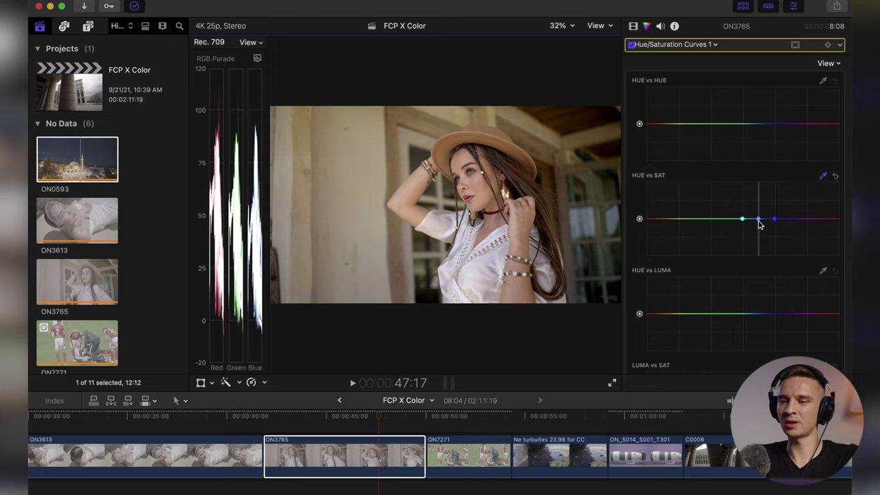
pyautogui.moveTo(759, 220); pyautogui.dragTo(759, 255)
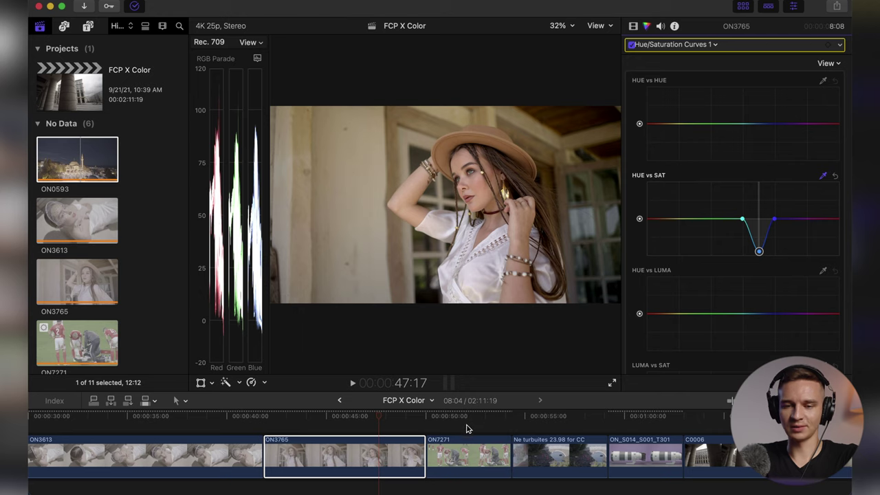
# Reset Hue vs Sat on clip ON7271, sample a player's red shirt, and slightly lower the saturation of the reds
pyautogui.click(466, 459)
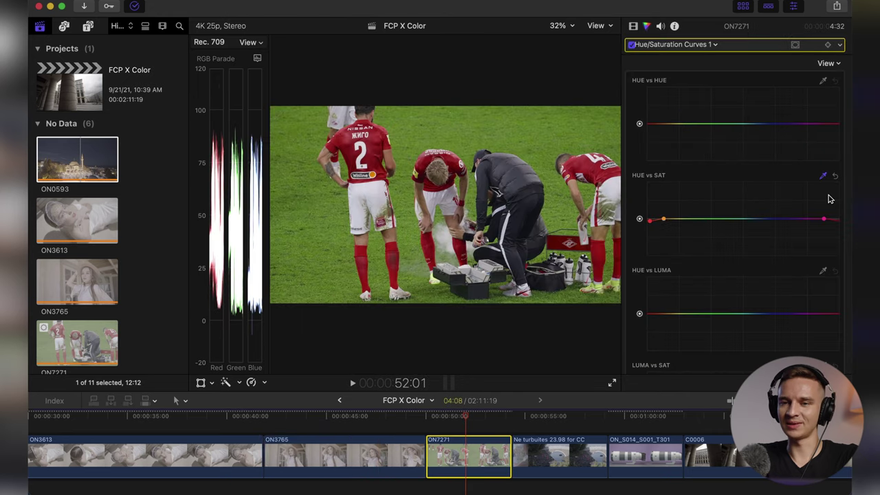
pyautogui.click(832, 176)
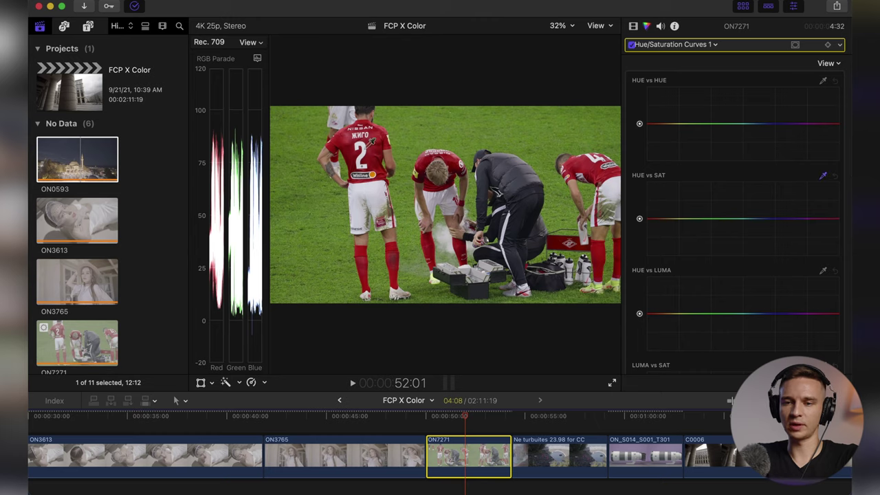
pyautogui.click(377, 147)
pyautogui.moveTo(648, 218); pyautogui.dragTo(649, 226)
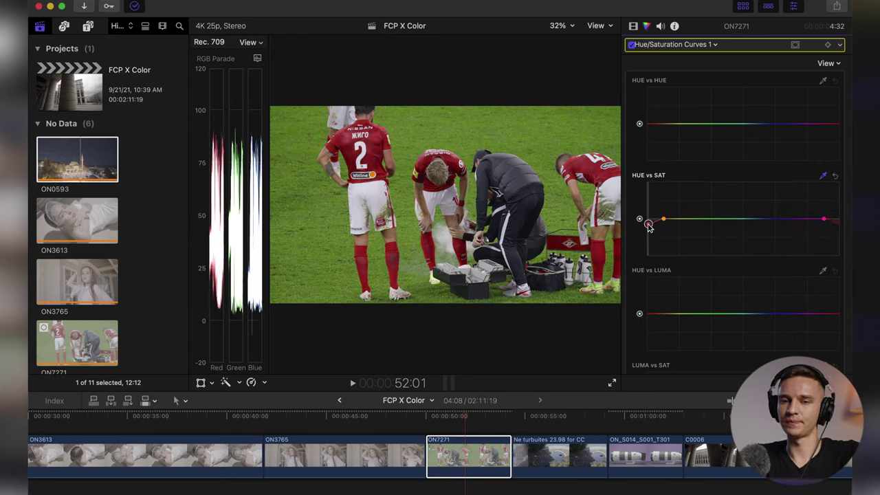
pyautogui.moveTo(649, 227)
pyautogui.mouseDown()
pyautogui.moveTo(649, 209)
pyautogui.moveTo(651, 230)
pyautogui.mouseUp()
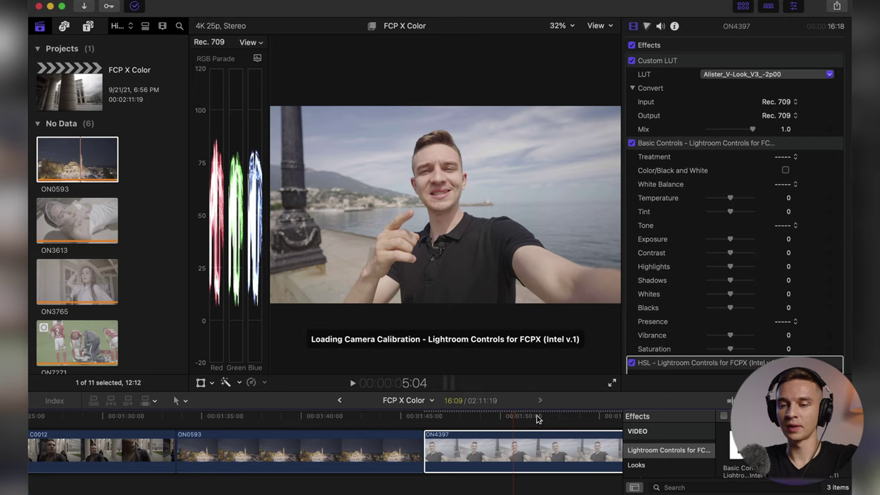
# Move the playhead within clip ON4397 to 1:51:05
pyautogui.click(525, 444)
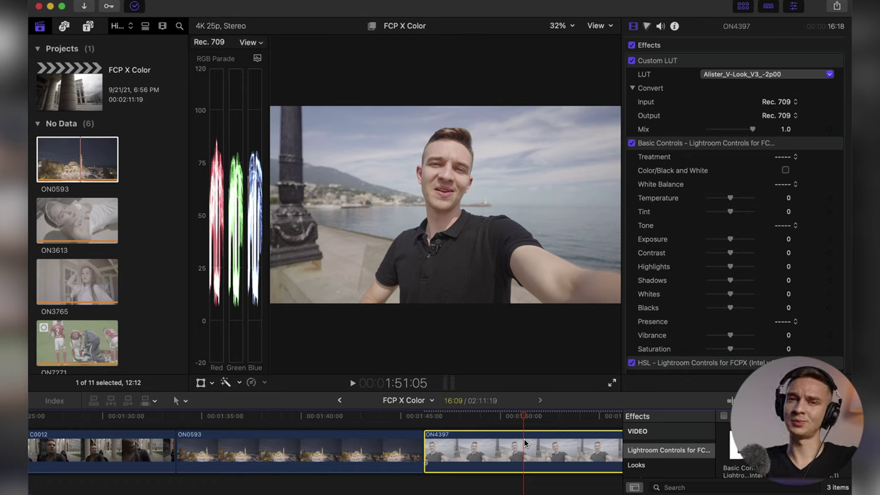
# Move the playhead within clip ON4397 to 1:52:18
pyautogui.hscroll(3, 512, 435)
pyautogui.scroll(1, 512, 434)
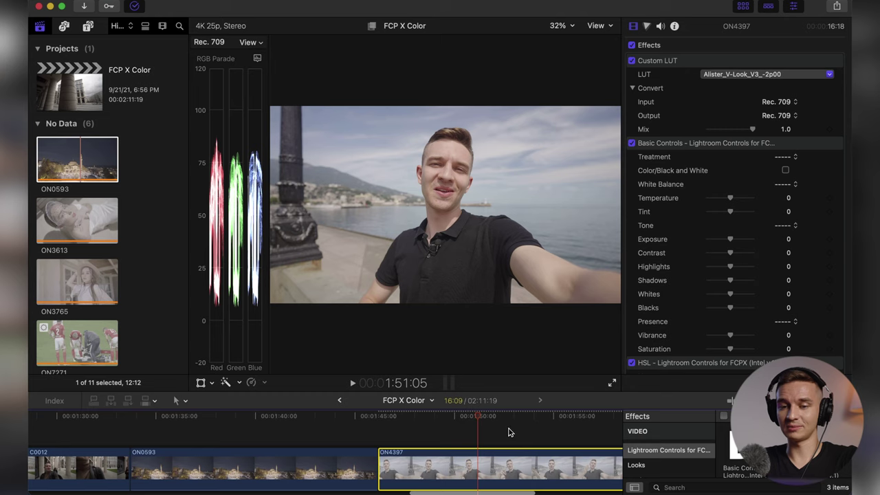
pyautogui.click(507, 428)
pyautogui.click(509, 457)
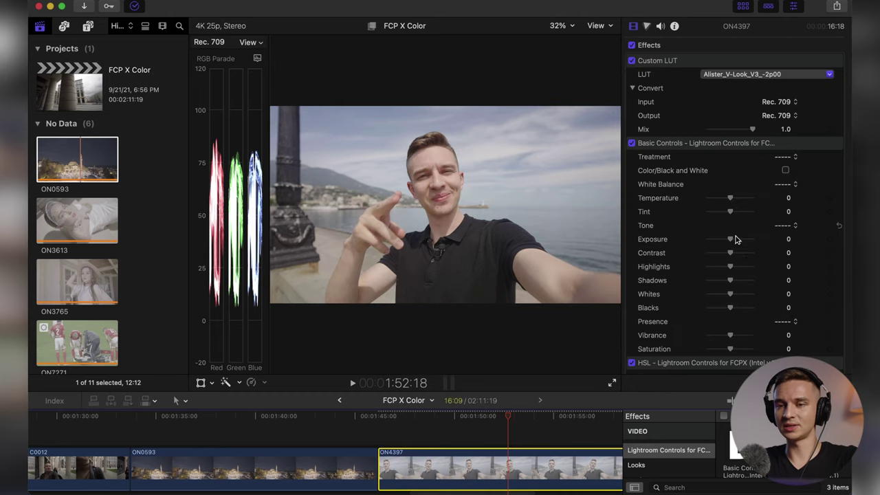
# In the clip's Basic Controls effect, set Temperature to 11.73 and reset Tint to its default
pyautogui.click(695, 145)
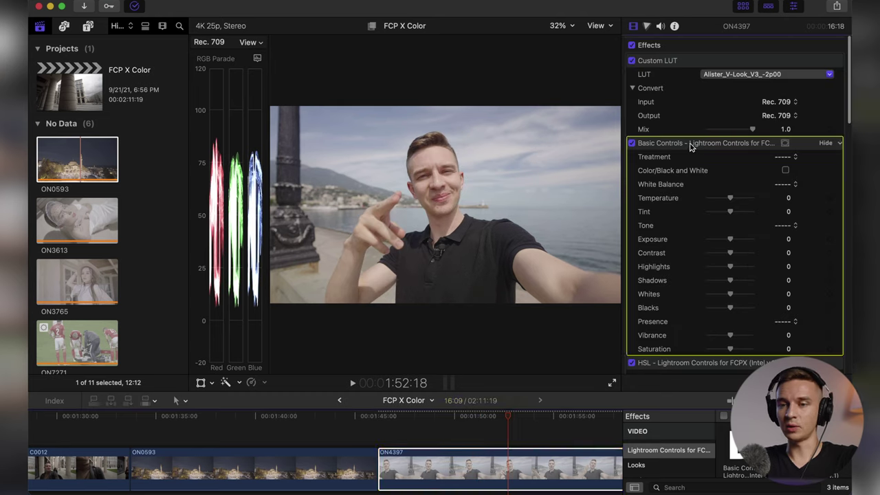
pyautogui.scroll(-2, 749, 189)
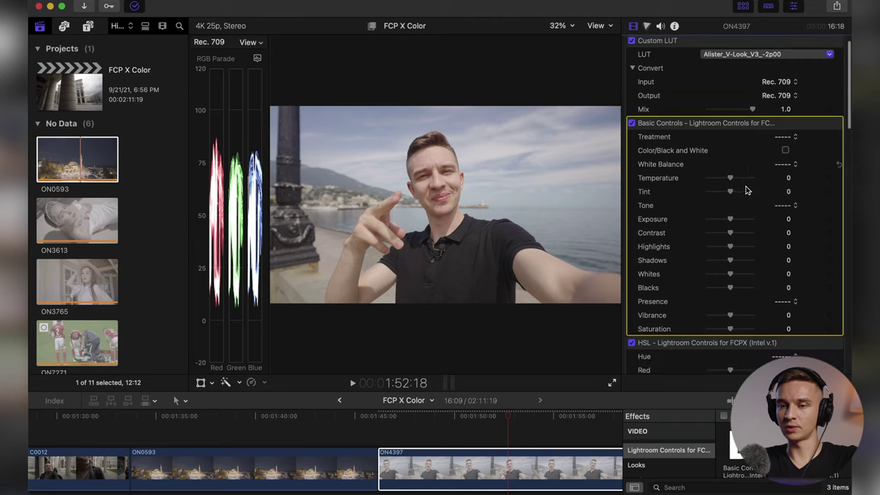
pyautogui.click(785, 152)
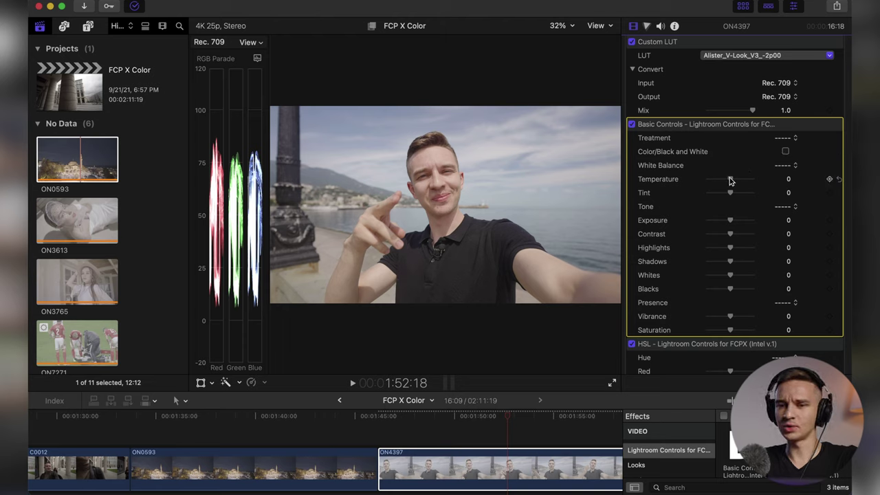
pyautogui.moveTo(730, 180); pyautogui.dragTo(739, 197)
pyautogui.click(839, 194)
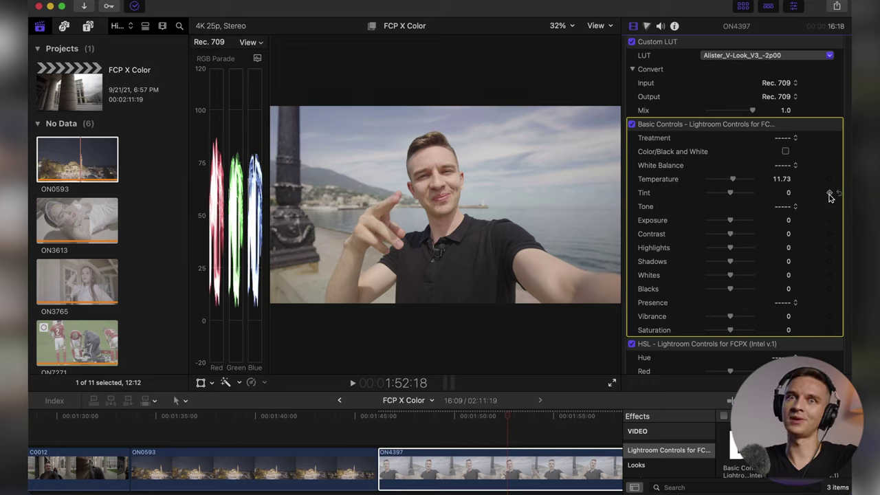
# Adjust the Basic Controls tone: Exposure -0.18, Contrast 3.78, Highlights 14.63, Shadows -17.22, Whites 38.17 and Blacks -19.94
pyautogui.scroll(-3, 818, 203)
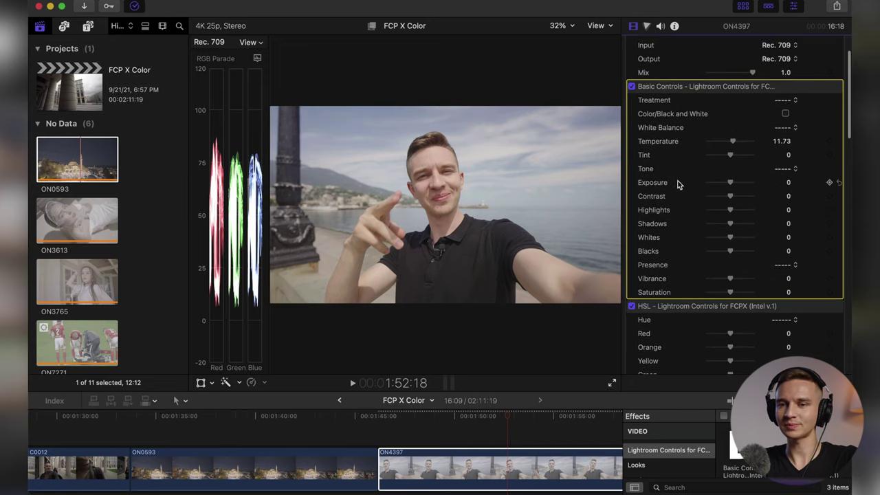
pyautogui.moveTo(730, 189); pyautogui.dragTo(733, 188)
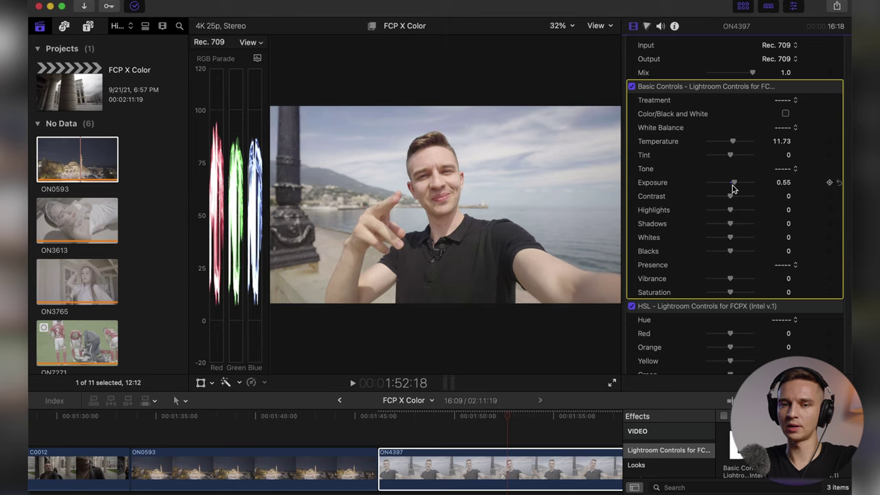
pyautogui.moveTo(730, 198)
pyautogui.mouseDown()
pyautogui.moveTo(737, 199)
pyautogui.moveTo(730, 201)
pyautogui.mouseUp()
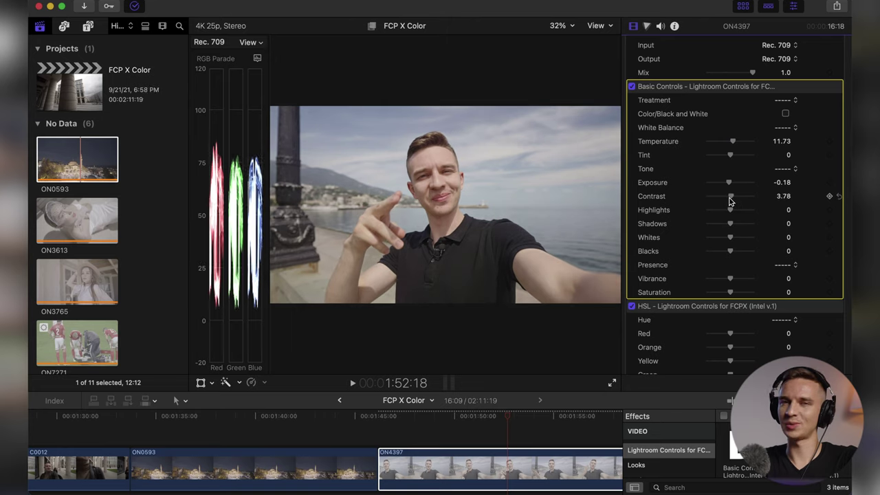
pyautogui.scroll(-1, 732, 199)
pyautogui.moveTo(731, 199); pyautogui.dragTo(740, 226)
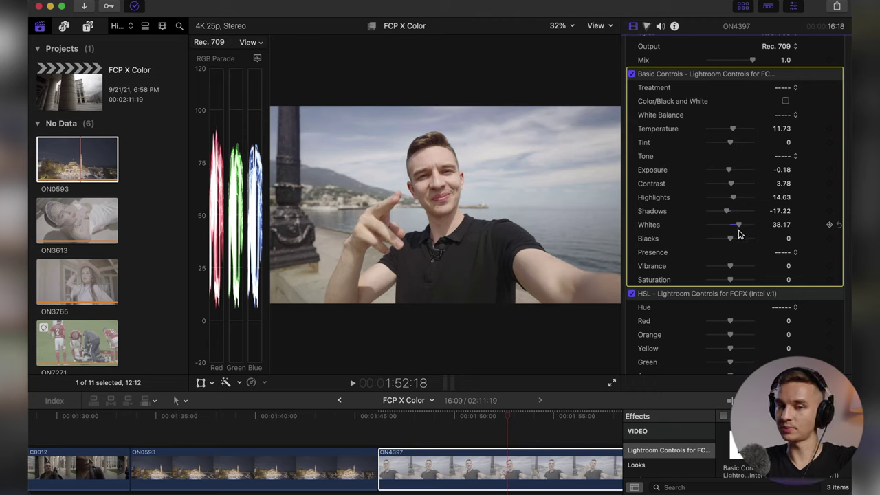
pyautogui.moveTo(730, 239); pyautogui.dragTo(726, 240)
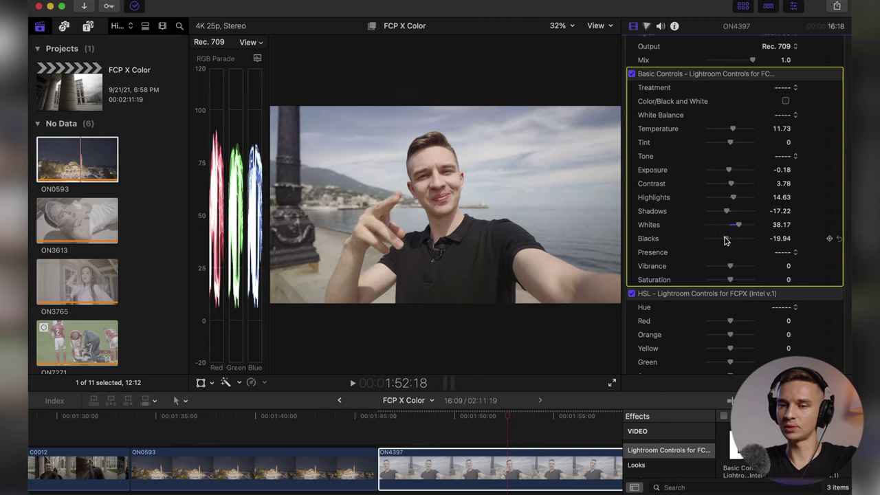
# Set Vibrance to 68.89 and Saturation to -9.64 in the Presence section of Basic Controls
pyautogui.scroll(-3, 728, 244)
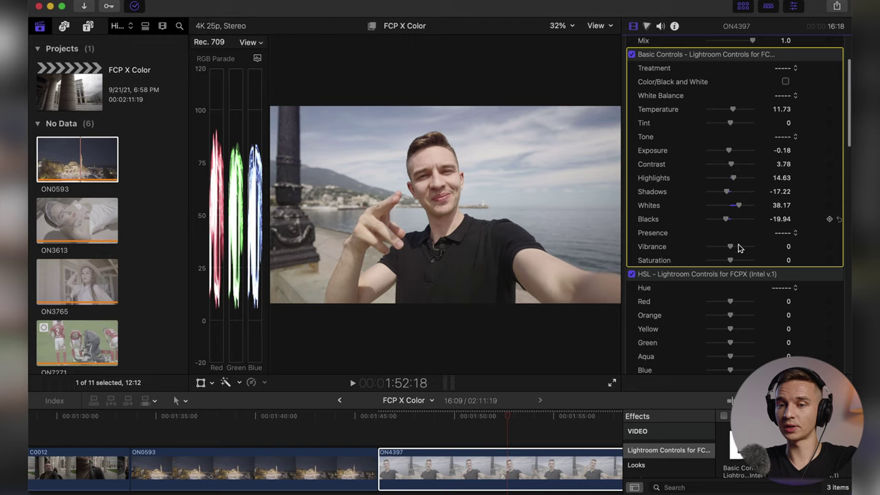
pyautogui.moveTo(730, 249); pyautogui.dragTo(745, 249)
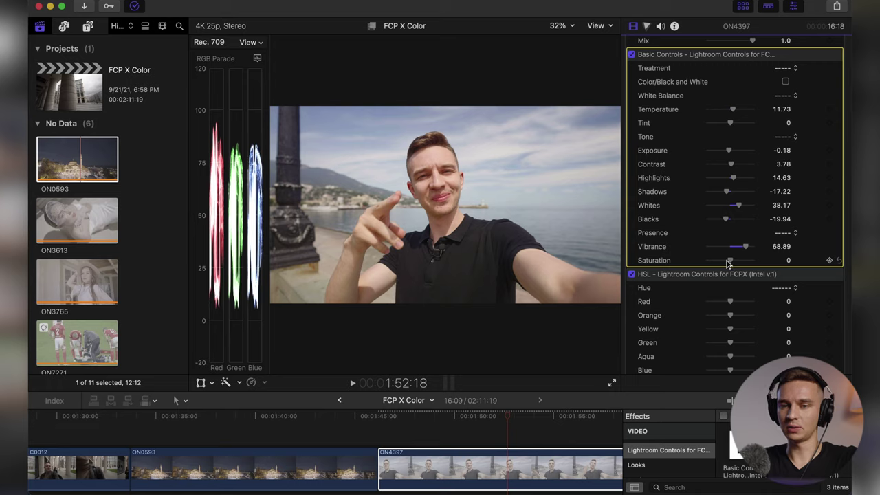
pyautogui.moveTo(730, 261); pyautogui.dragTo(740, 263)
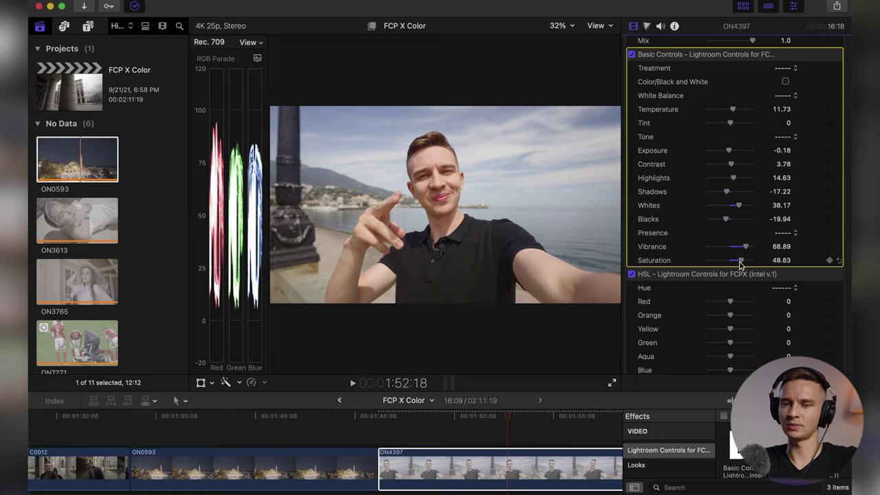
pyautogui.moveTo(740, 264); pyautogui.dragTo(722, 263)
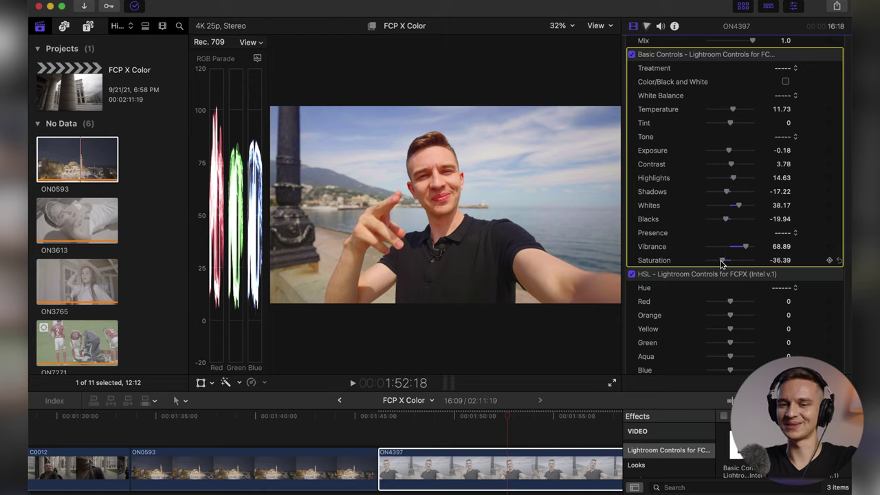
pyautogui.moveTo(722, 263); pyautogui.dragTo(726, 265)
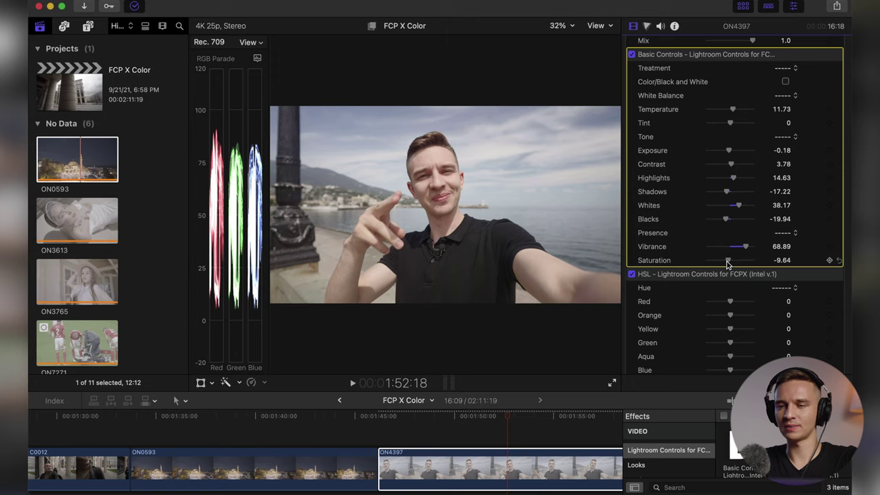
# Try shifting the Aqua and Blue hues of the HSL effect to -100
pyautogui.scroll(-5, 727, 265)
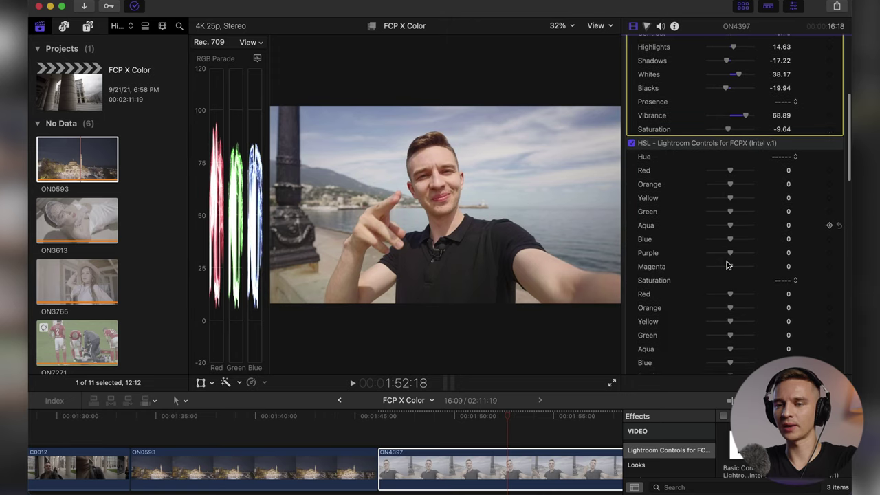
pyautogui.click(699, 143)
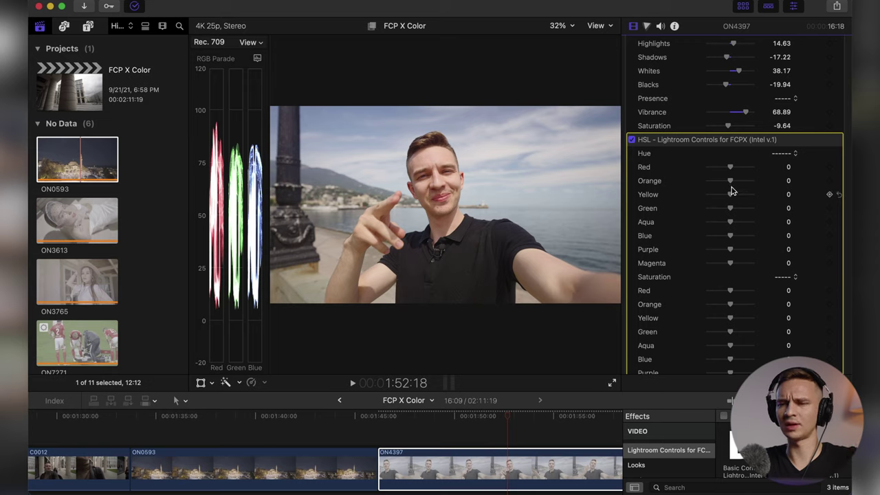
pyautogui.scroll(-5, 688, 249)
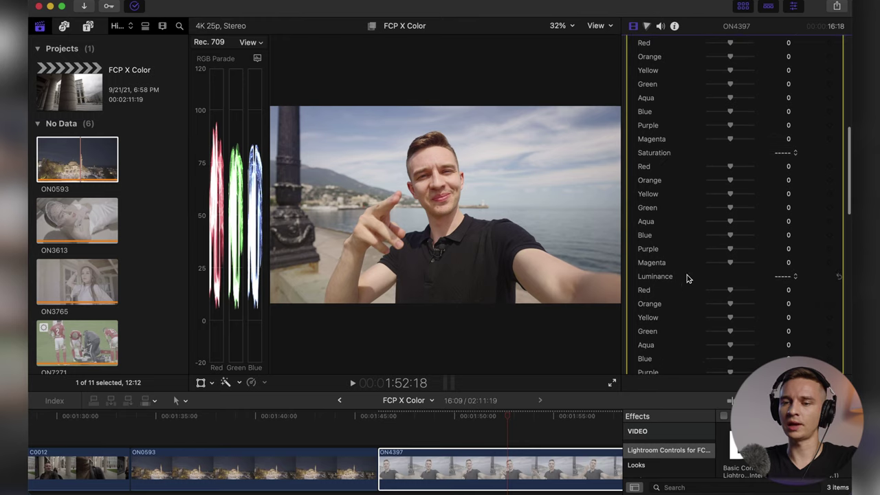
pyautogui.scroll(3, 701, 255)
pyautogui.scroll(1, 701, 256)
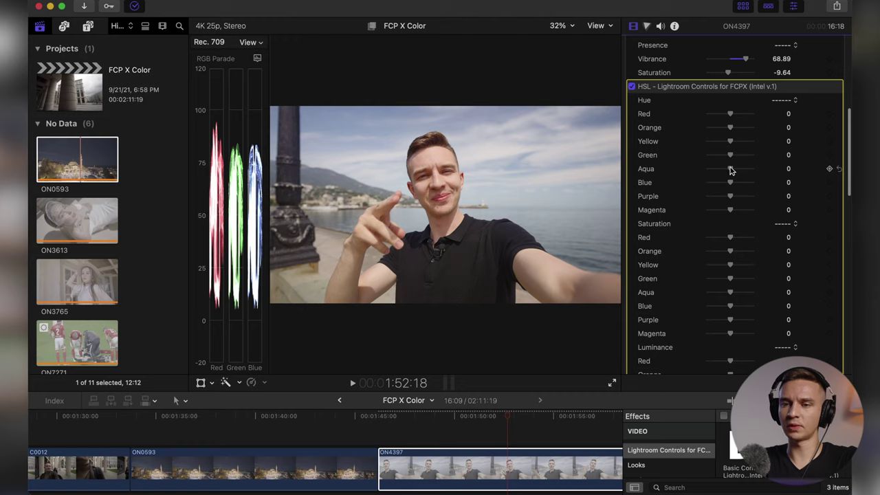
pyautogui.moveTo(730, 182); pyautogui.dragTo(658, 181)
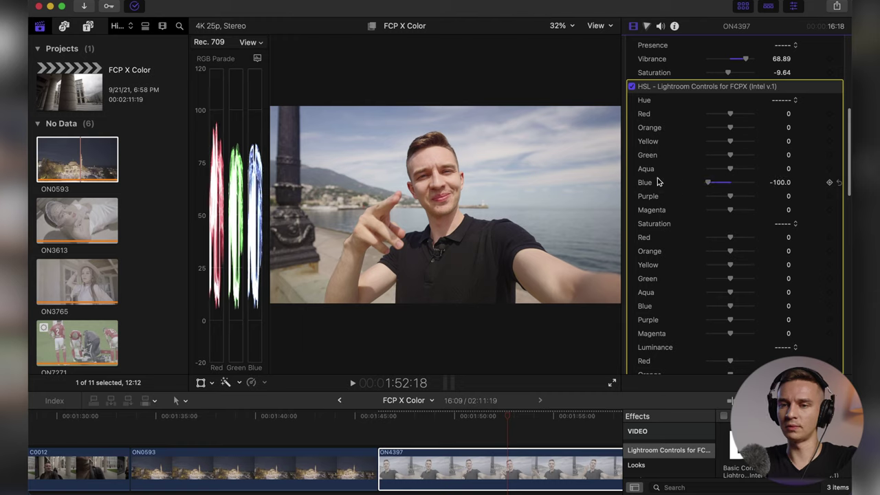
pyautogui.moveTo(731, 168); pyautogui.dragTo(658, 170)
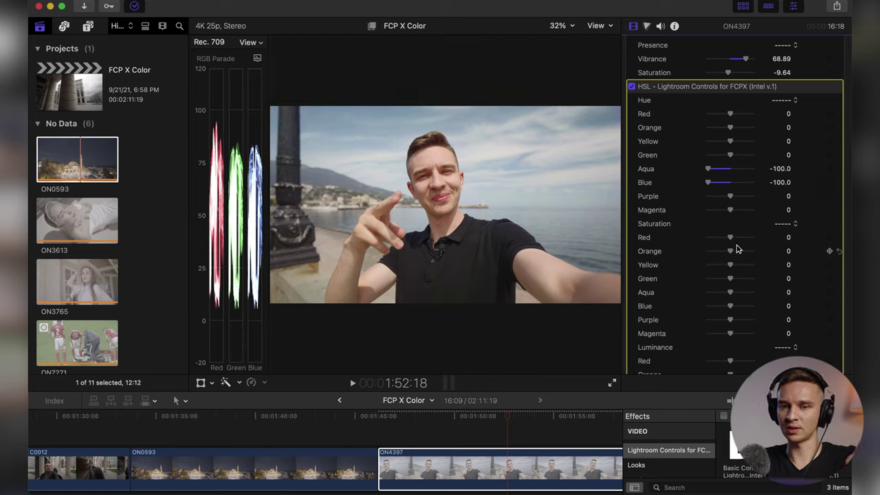
# Try the HSL Aqua and Blue hues at 100, and reset both to their defaults
pyautogui.moveTo(708, 170); pyautogui.dragTo(754, 183)
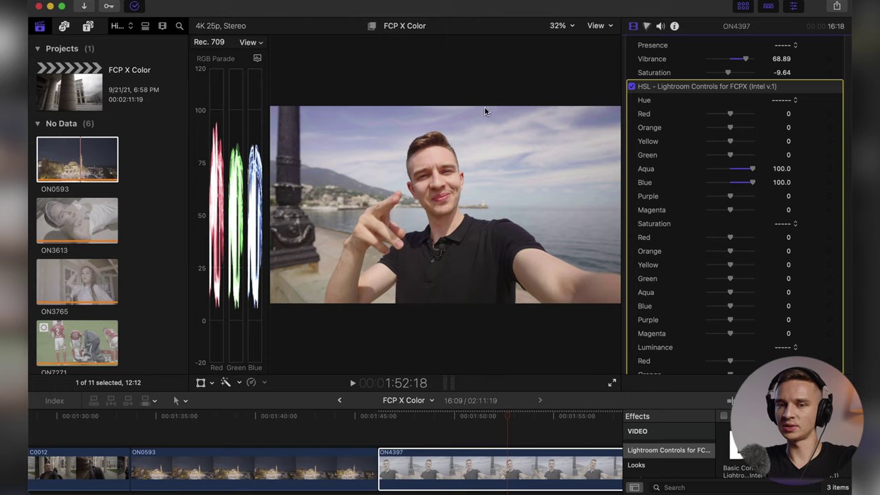
pyautogui.click(839, 172)
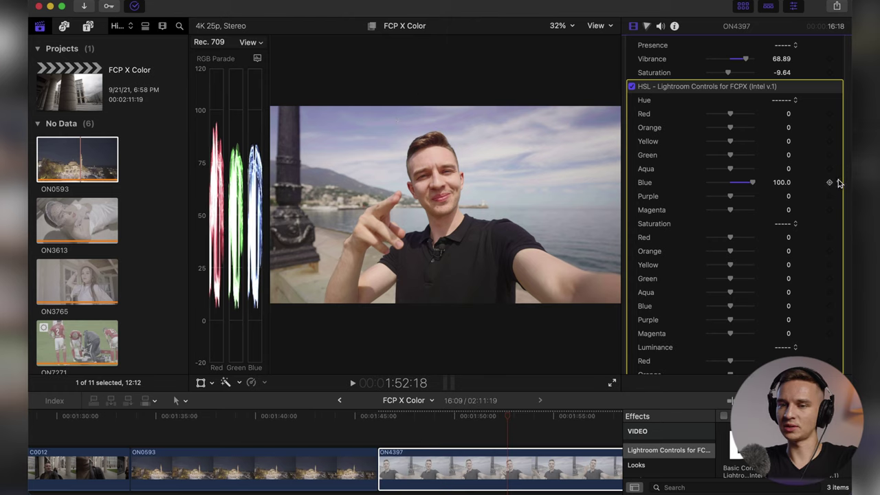
pyautogui.click(839, 183)
# Try lowering the HSL saturation of Blue, Aqua and Green to -100
pyautogui.scroll(-4, 786, 253)
pyautogui.scroll(-1, 781, 268)
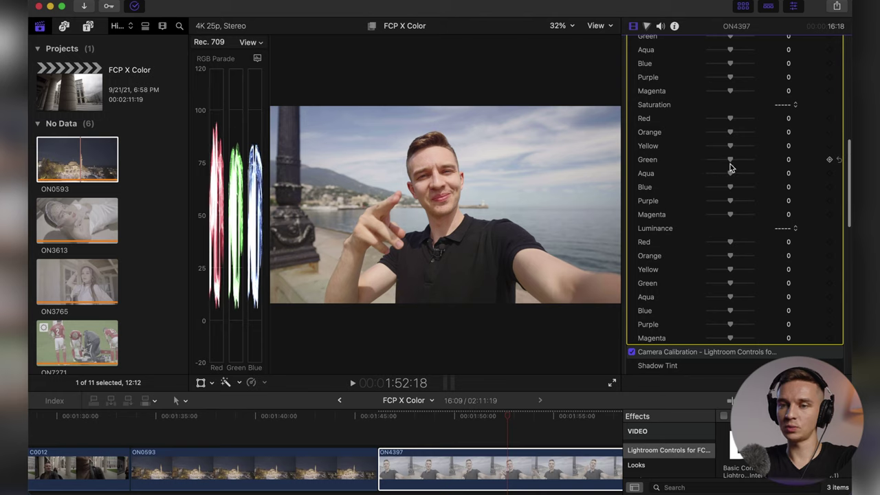
pyautogui.moveTo(730, 187); pyautogui.dragTo(663, 187)
pyautogui.moveTo(729, 173); pyautogui.dragTo(689, 174)
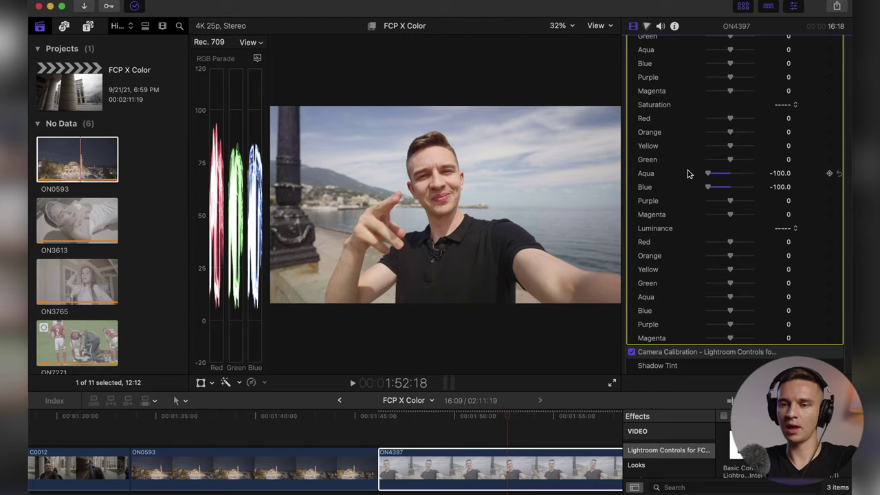
pyautogui.moveTo(730, 159); pyautogui.dragTo(663, 163)
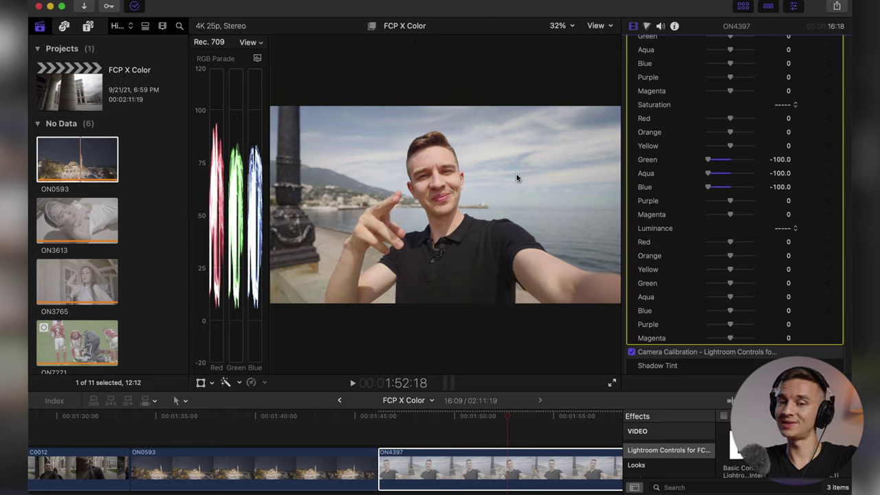
# Try the HSL saturation of Green, Aqua and Blue at 100, and reset all three
pyautogui.moveTo(708, 159); pyautogui.dragTo(779, 173)
pyautogui.moveTo(708, 187); pyautogui.dragTo(762, 189)
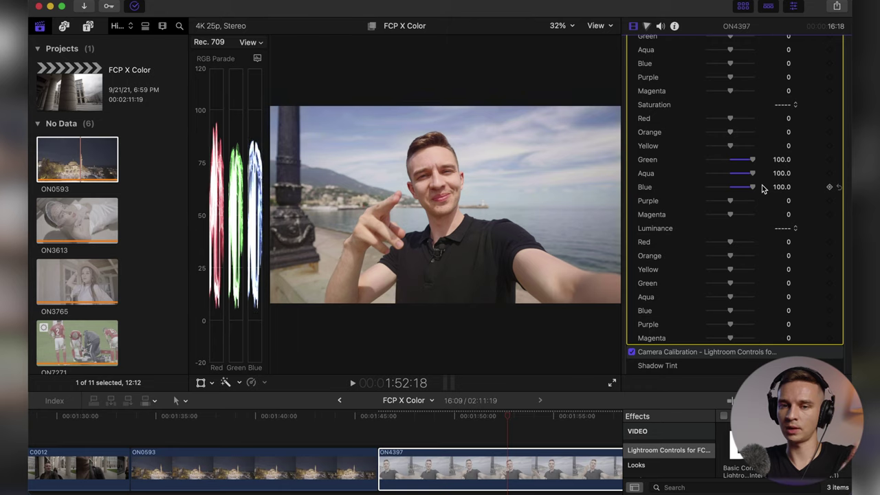
pyautogui.click(839, 160)
pyautogui.click(839, 173)
pyautogui.click(838, 187)
# Try raising the HSL luminance of Aqua and Blue to 100, and reset both
pyautogui.scroll(-2, 808, 215)
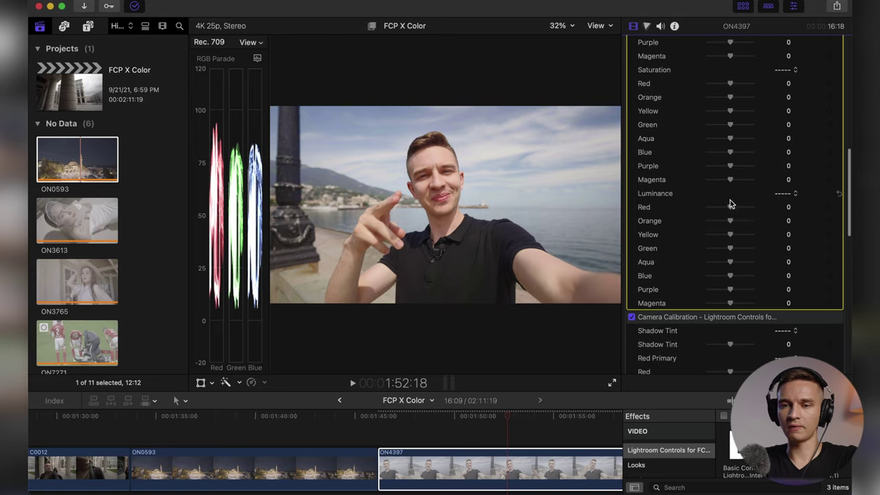
pyautogui.scroll(-1, 731, 198)
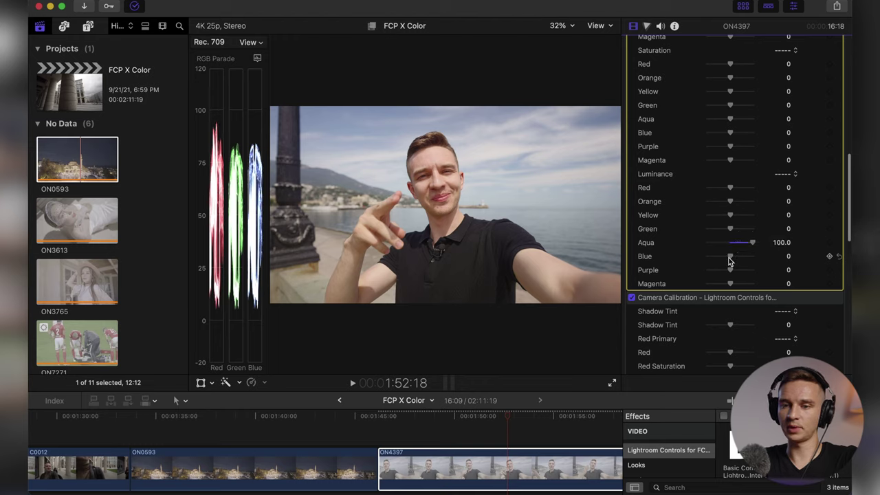
pyautogui.moveTo(732, 257); pyautogui.dragTo(761, 262)
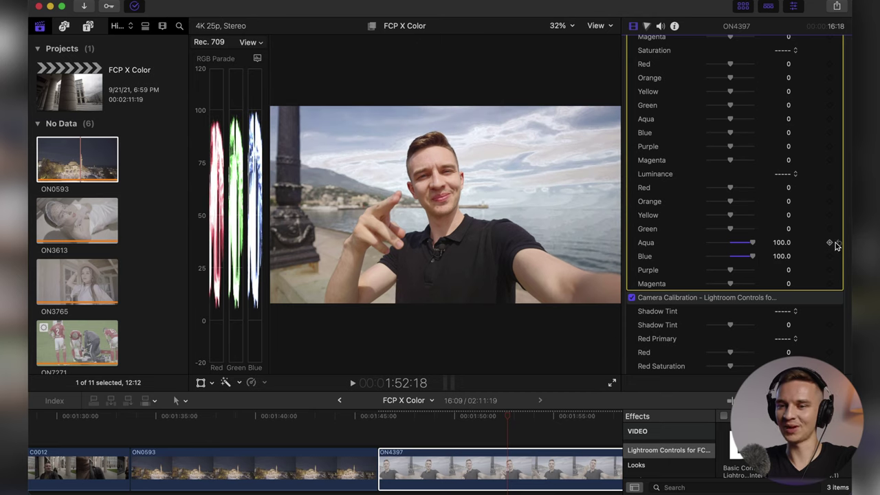
pyautogui.click(838, 243)
pyautogui.click(839, 256)
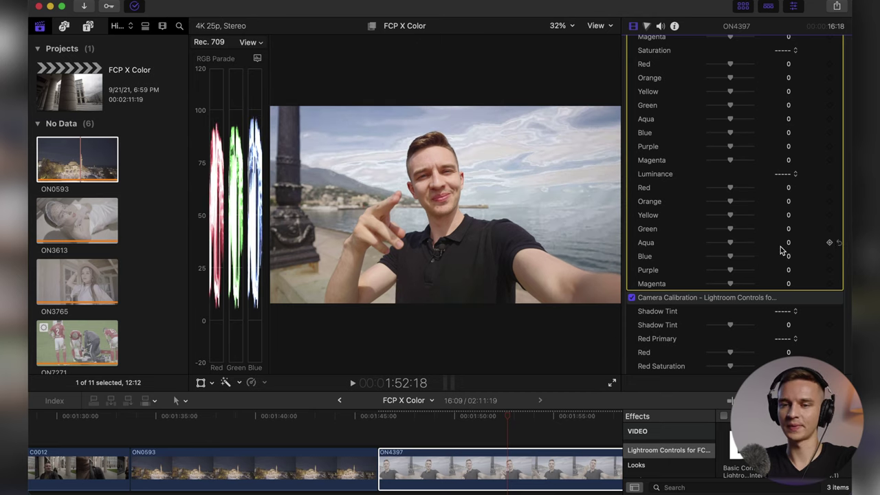
# Try the Camera Calibration Shadow Tint at 100 and at -100, and reset it to its default
pyautogui.scroll(-5, 782, 249)
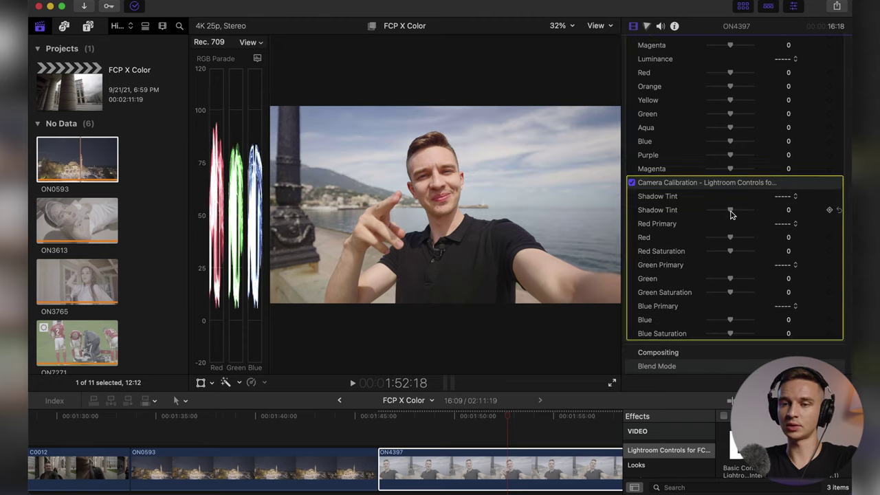
pyautogui.moveTo(730, 212); pyautogui.dragTo(781, 217)
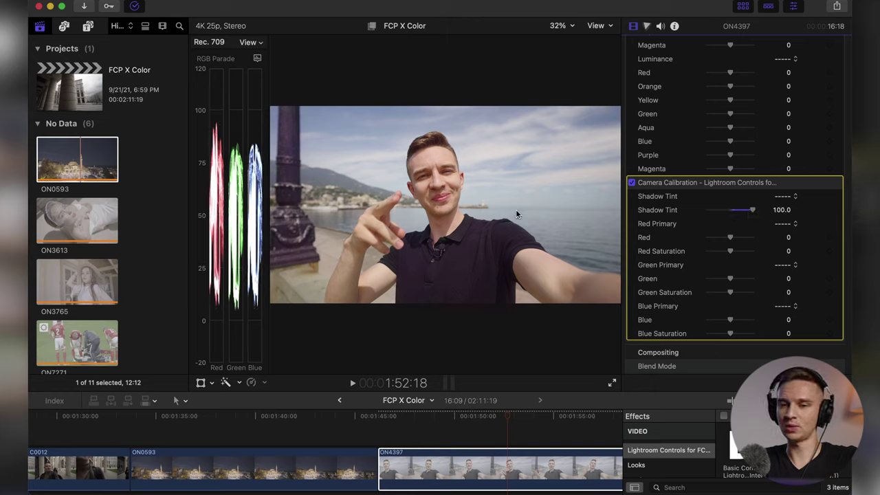
pyautogui.moveTo(753, 211); pyautogui.dragTo(643, 213)
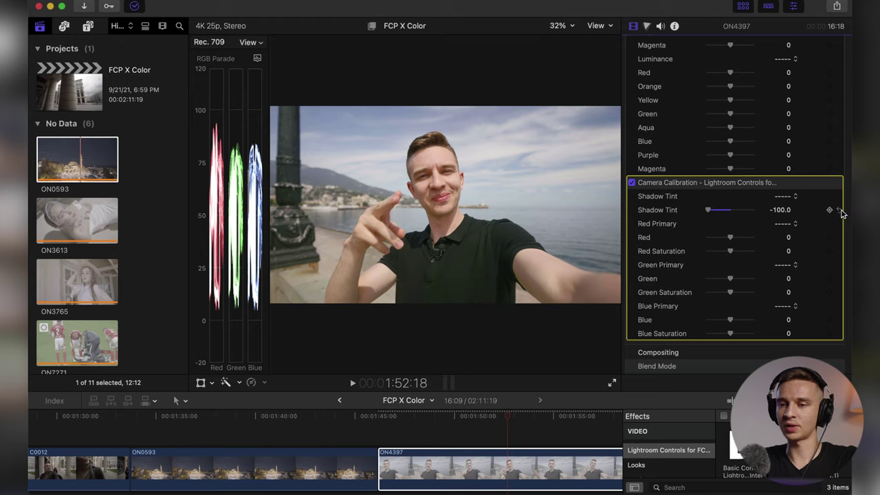
pyautogui.click(840, 210)
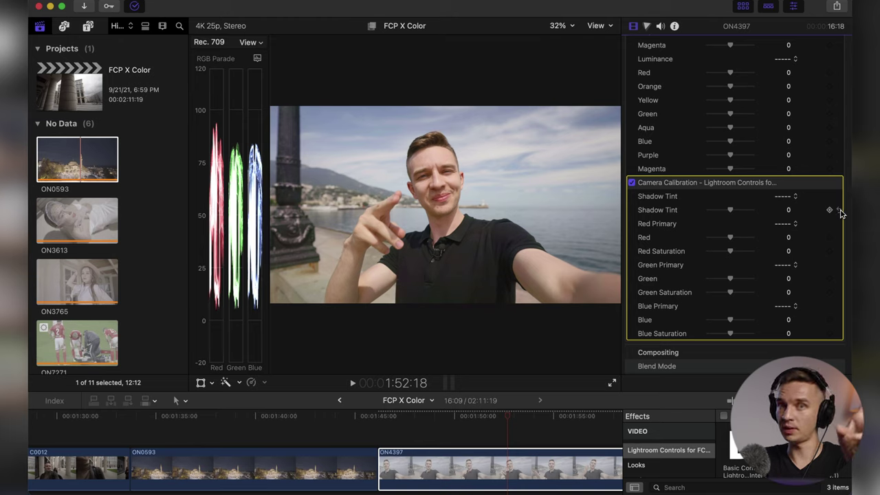
pyautogui.scroll(-1, 741, 269)
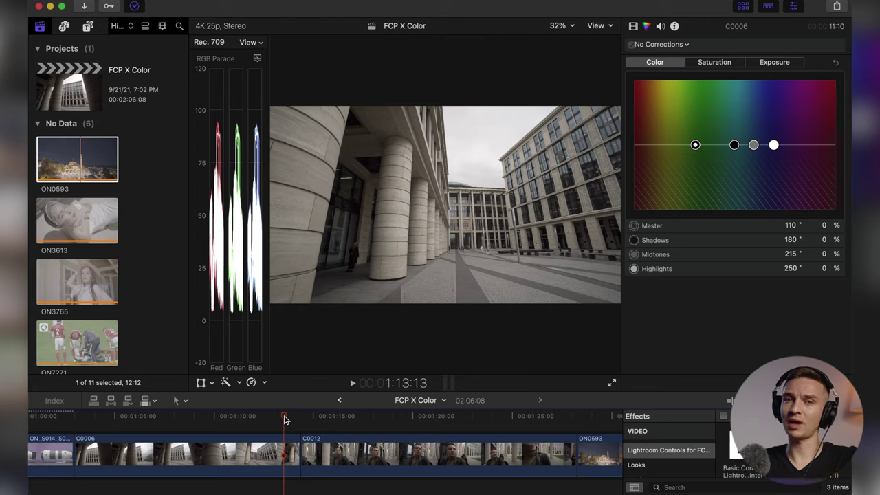
# Play repeatedly across the cut from clip C0006 to clip C0012 to compare their colors, and return the playhead to C0006
pyautogui.moveTo(285, 420); pyautogui.dragTo(267, 422)
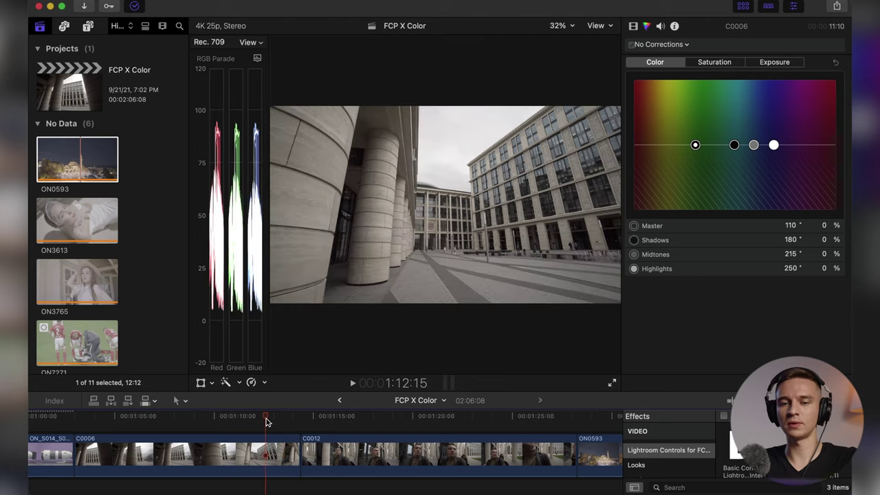
pyautogui.press('space')
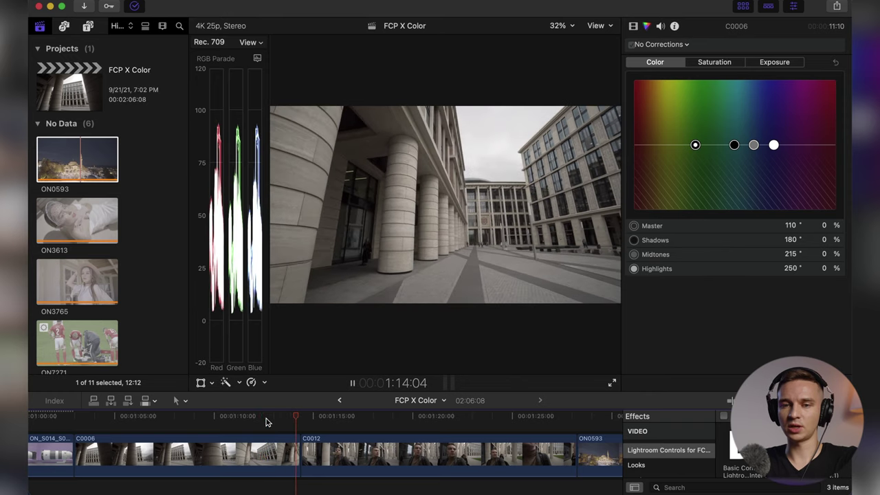
pyautogui.press('space')
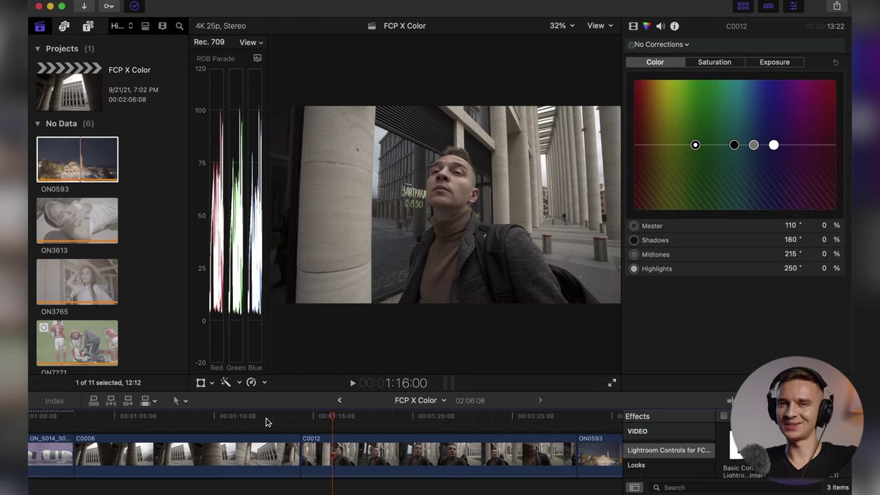
pyautogui.moveTo(268, 422); pyautogui.dragTo(285, 423)
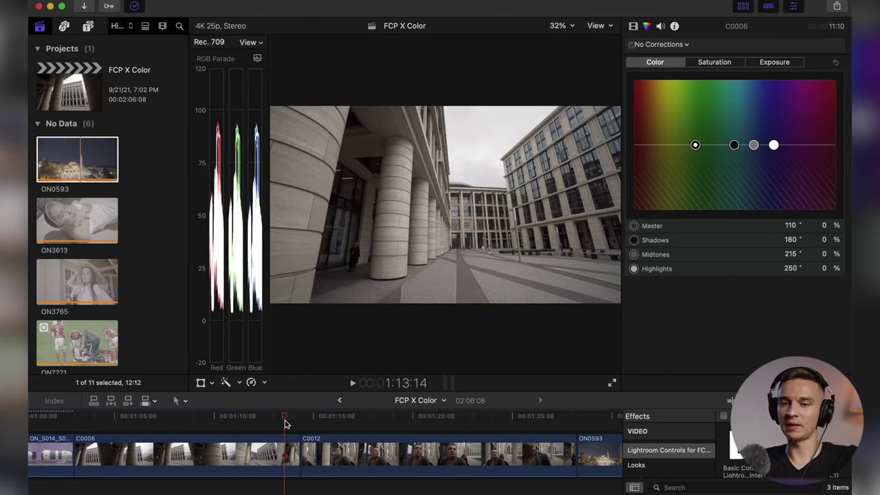
pyautogui.press('space')
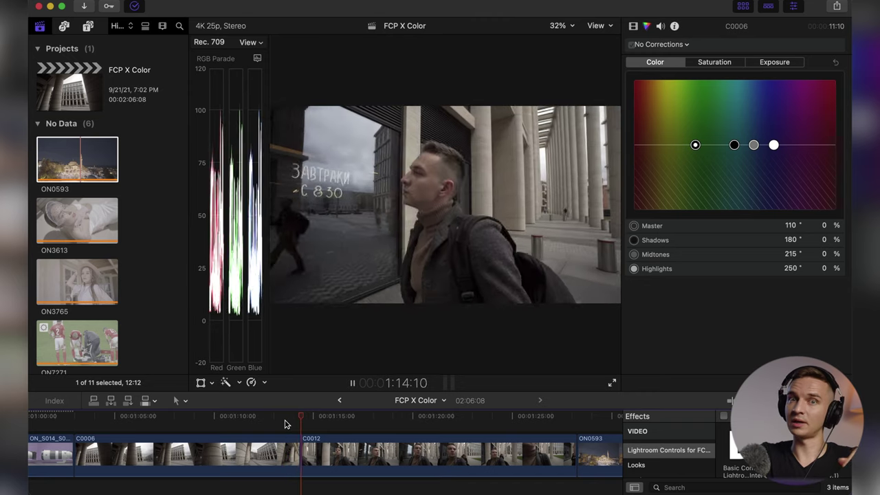
pyautogui.press('space')
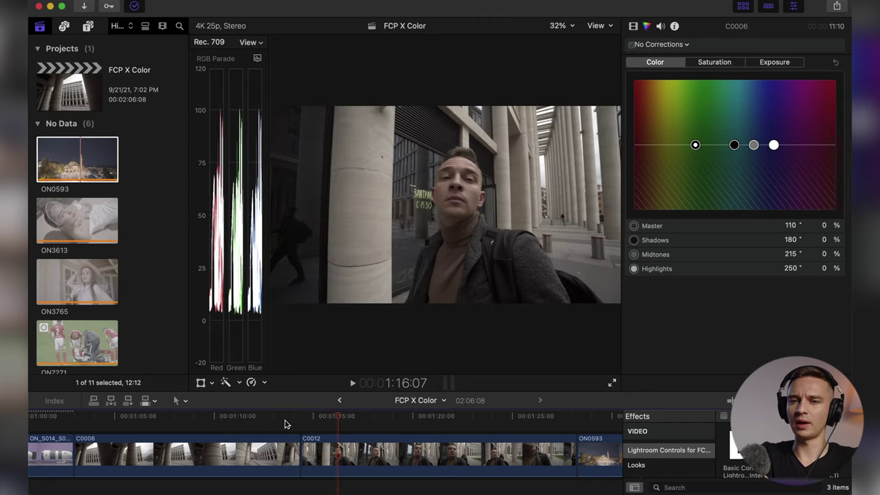
pyautogui.press('Left')
pyautogui.press('Left')
pyautogui.press('Left')
pyautogui.press('Left')
pyautogui.press('Left')
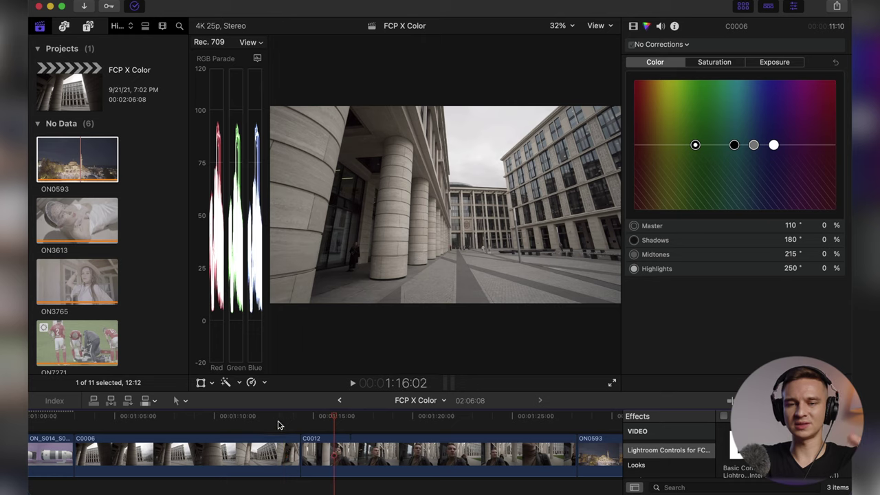
pyautogui.click(277, 427)
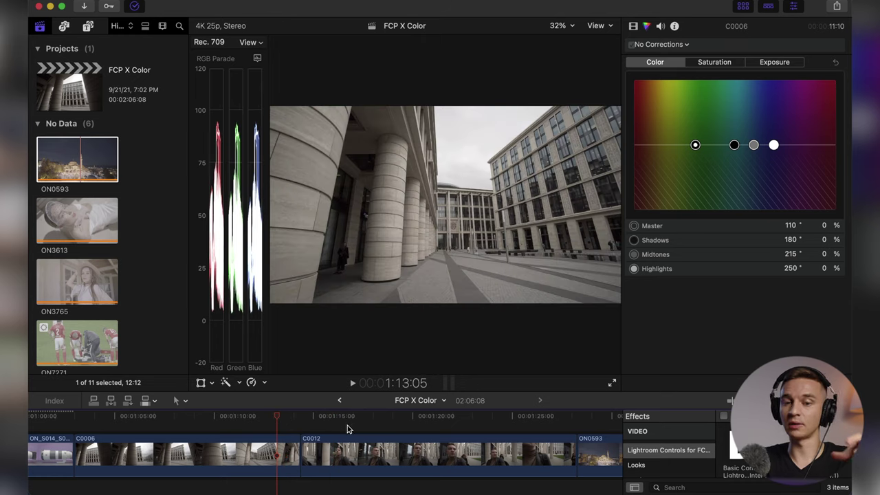
# Try tinting the Color Board shadows to 61° at 7% on clip C0012 and to 210° at 10% on clip C0006
pyautogui.click(347, 451)
pyautogui.moveTo(735, 145); pyautogui.dragTo(667, 140)
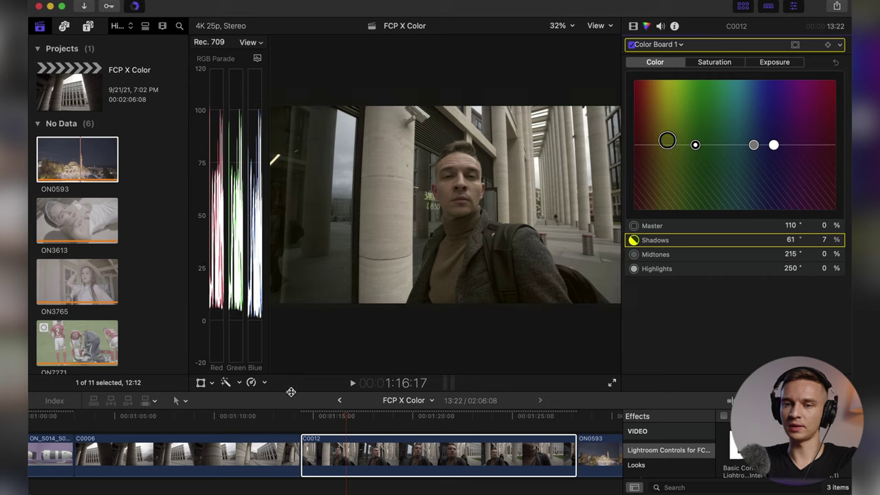
pyautogui.click(283, 453)
pyautogui.moveTo(734, 145); pyautogui.dragTo(753, 141)
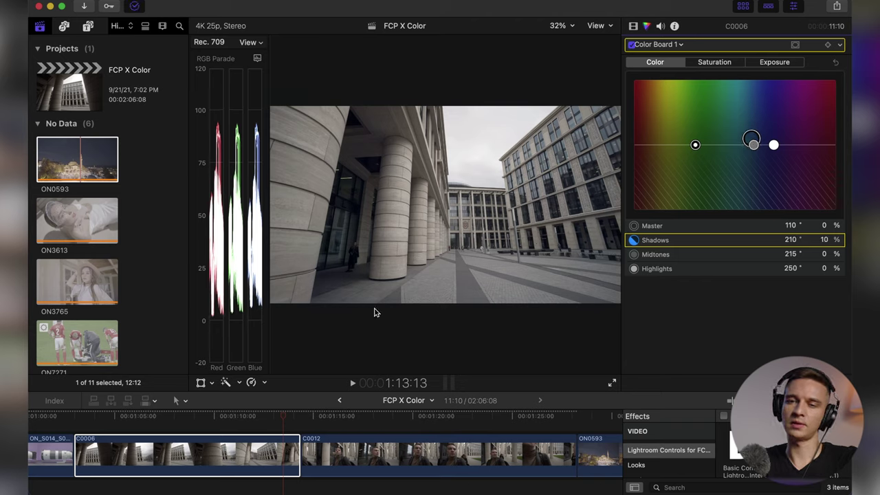
# Play across the cut from C0006 to C0012 to compare the two clips' shadow tints
pyautogui.click(271, 426)
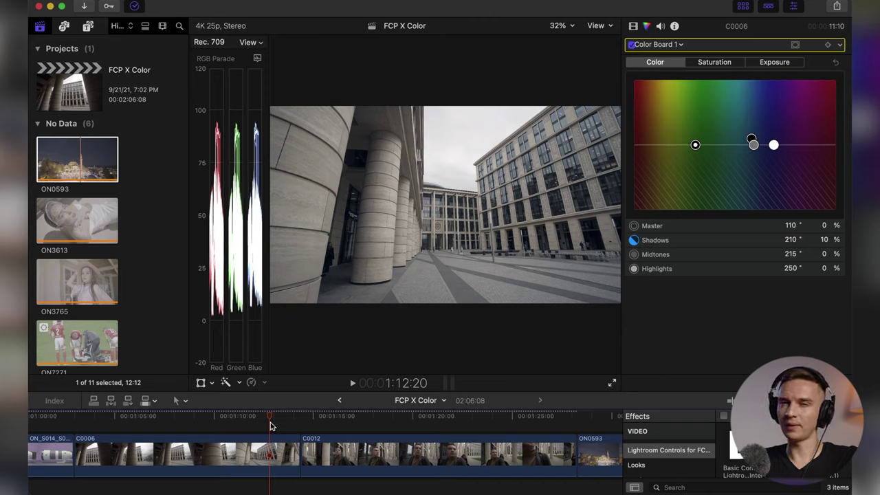
pyautogui.press('space')
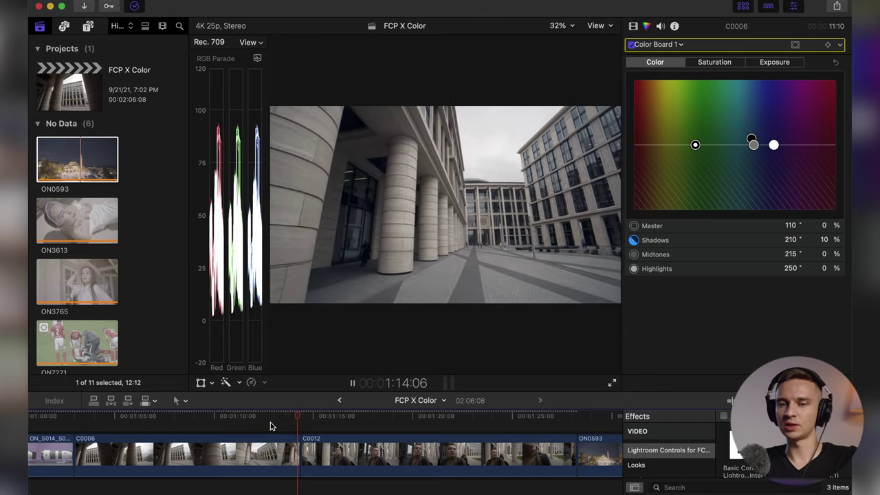
pyautogui.press('space')
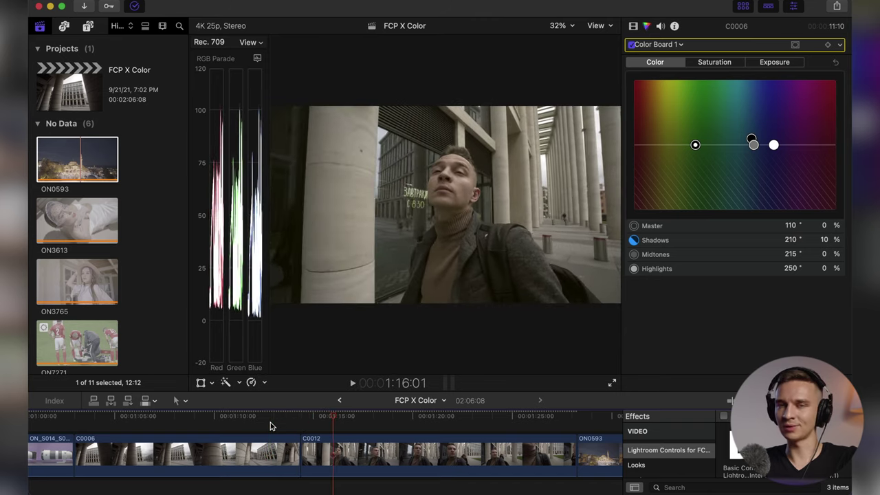
# Undo the Color Board shadow tints on clips C0012 and C0006, and return the playhead to C0006
pyautogui.click(328, 451)
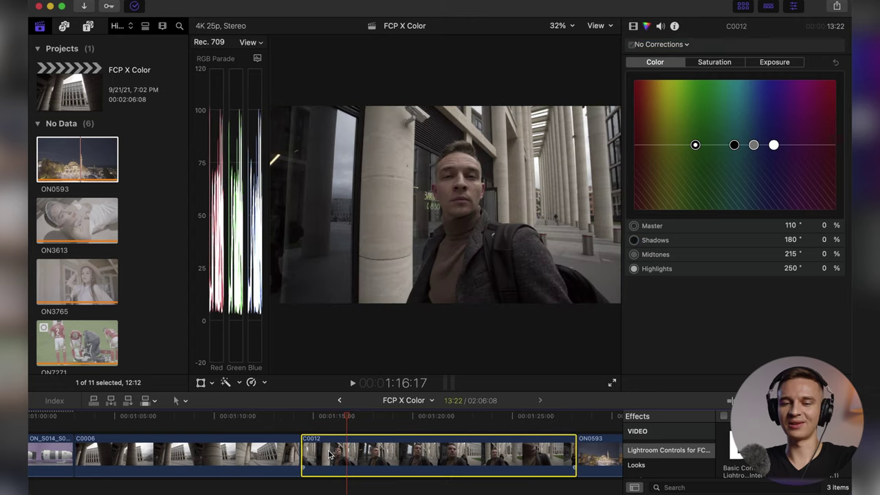
pyautogui.click(285, 429)
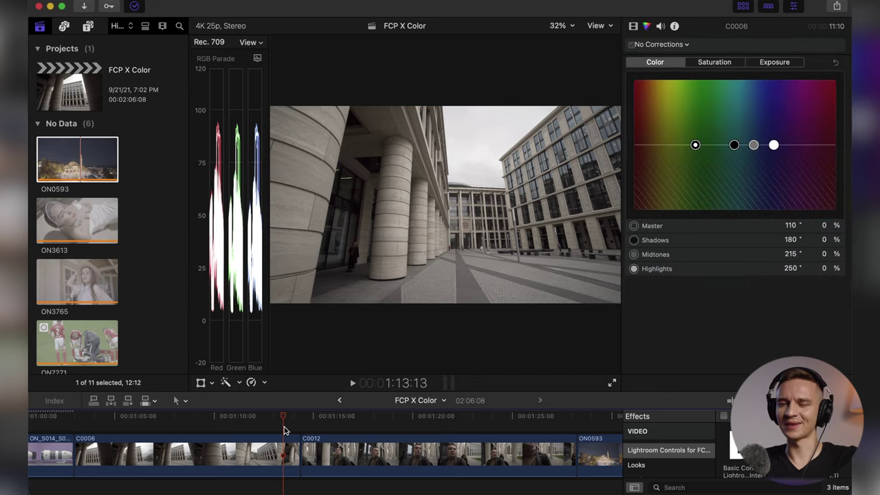
pyautogui.click(270, 428)
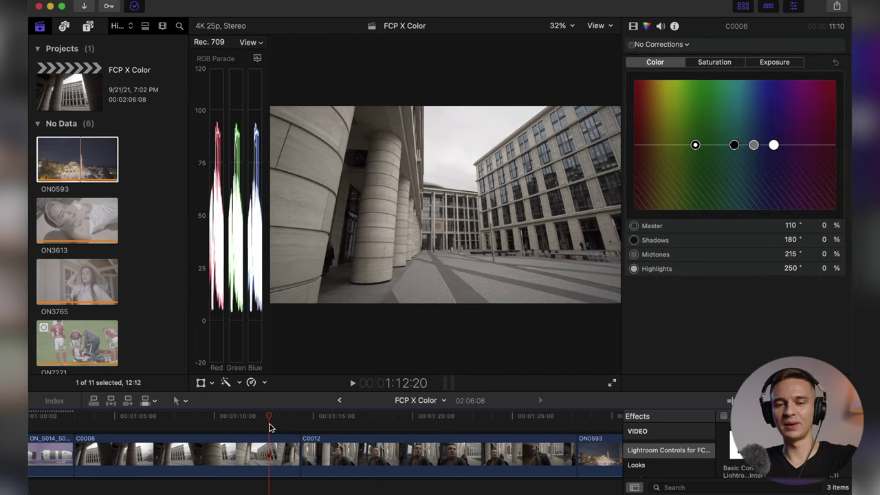
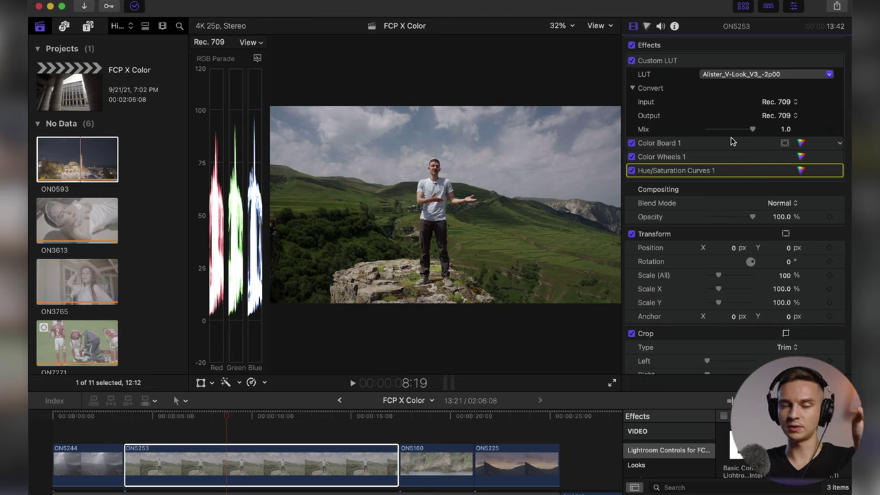
# Try moving the Custom LUT below Hue/Saturation Curves 1 on clip ON5253, and move it back above Color Board 1
pyautogui.click(697, 61)
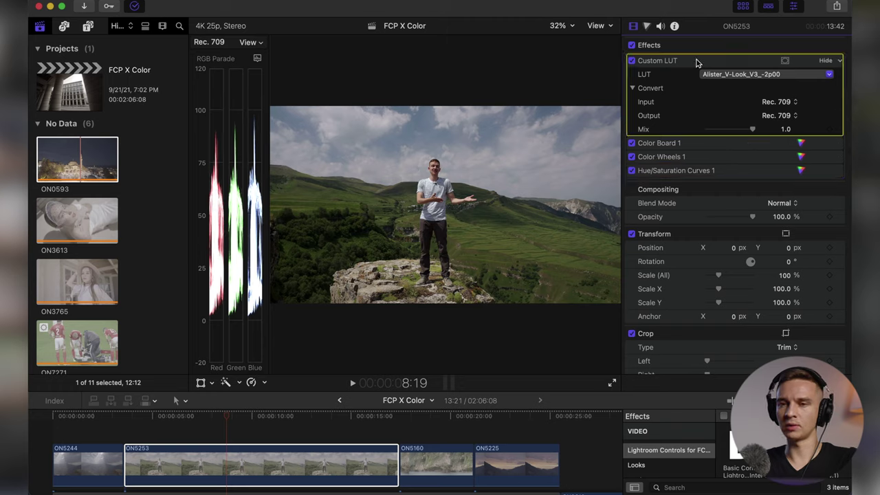
pyautogui.moveTo(696, 62); pyautogui.dragTo(697, 176)
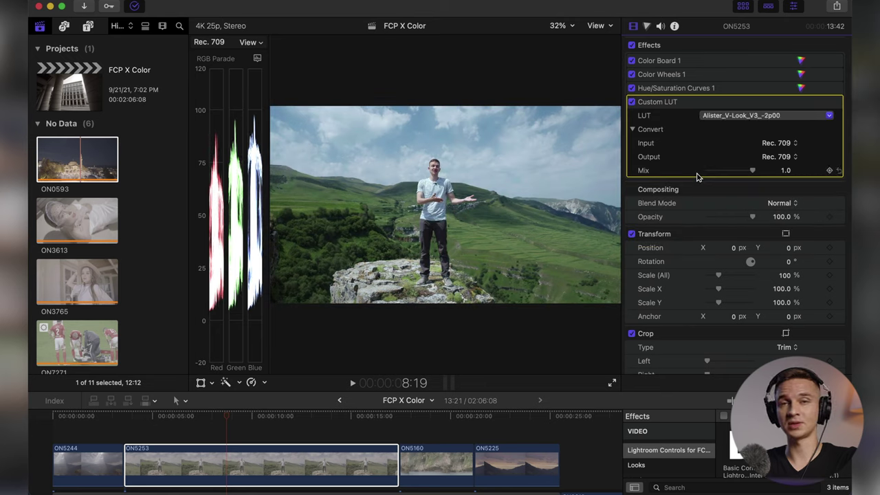
pyautogui.moveTo(687, 102); pyautogui.dragTo(682, 61)
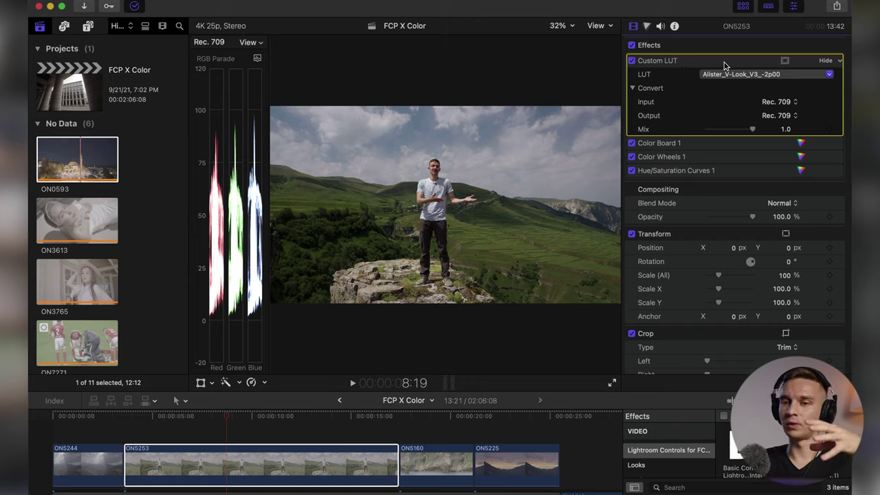
pyautogui.click(712, 147)
pyautogui.click(713, 158)
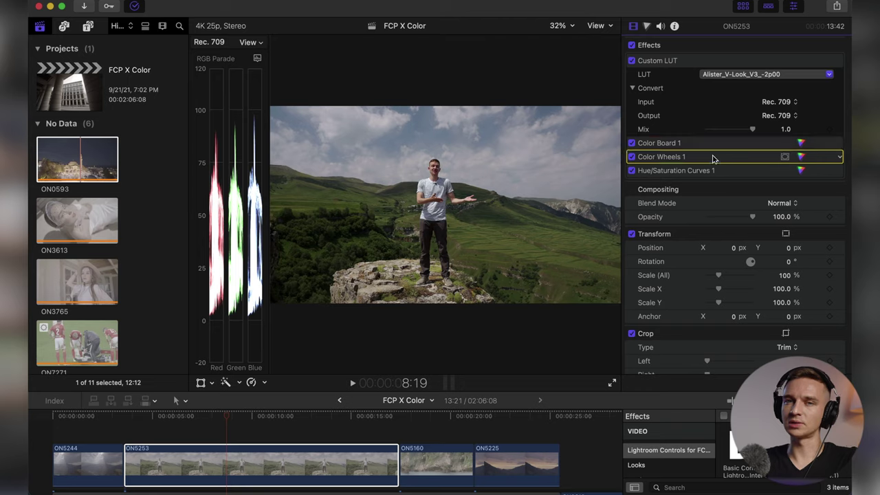
pyautogui.click(699, 59)
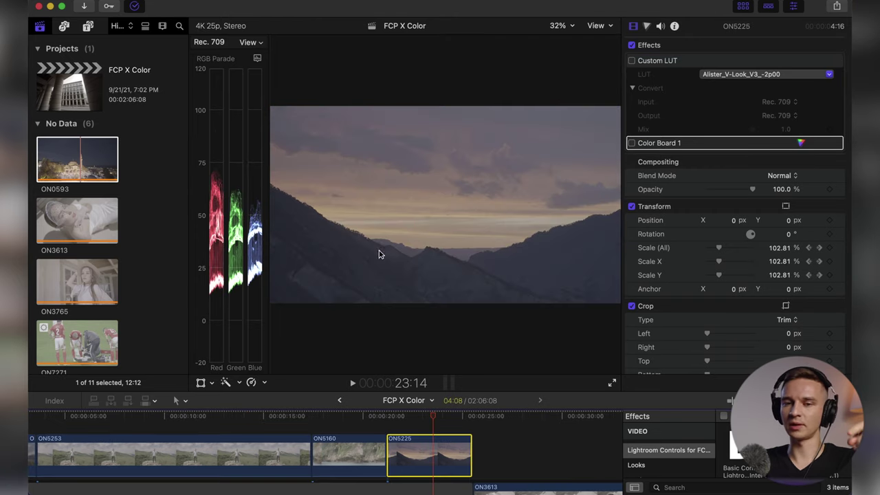
# Enable the Custom LUT and Color Board 1 effects on the sunset clip ON5225
pyautogui.click(632, 61)
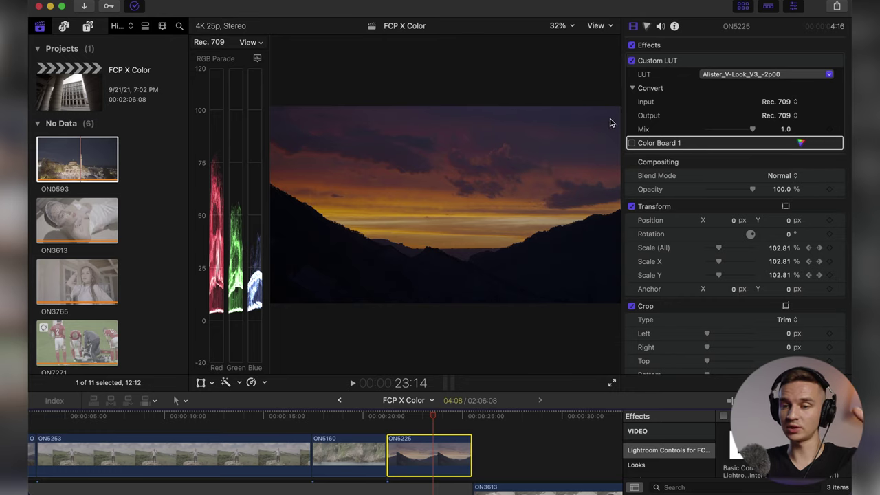
pyautogui.click(631, 143)
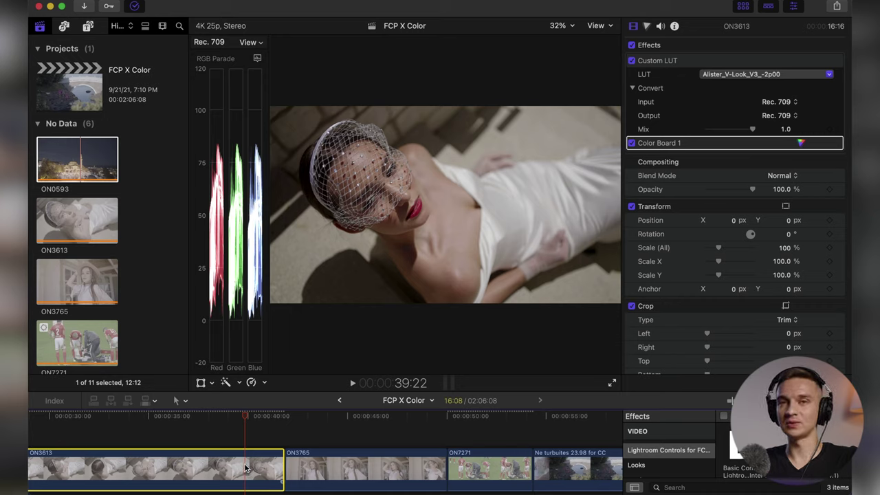
# Copy clip ON3613 and open the Paste Attributes options for clip ON3765
pyautogui.press('super+c')
pyautogui.click(355, 459)
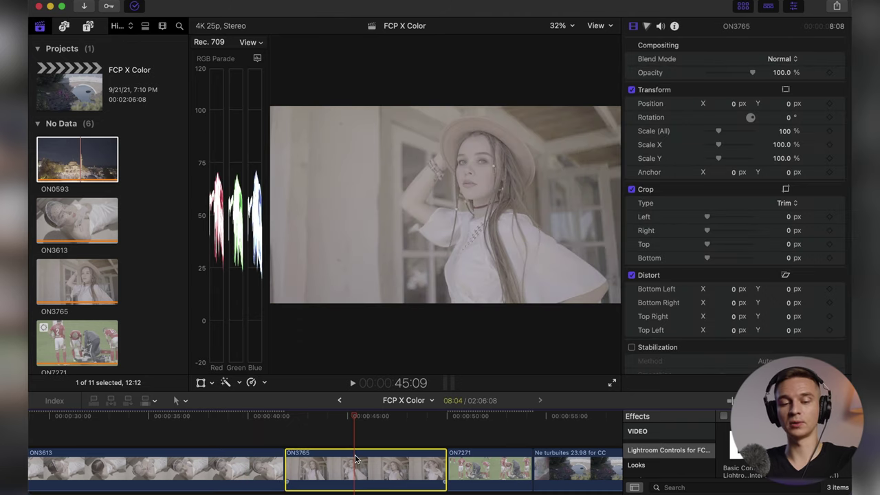
pyautogui.press('shift+super+v')
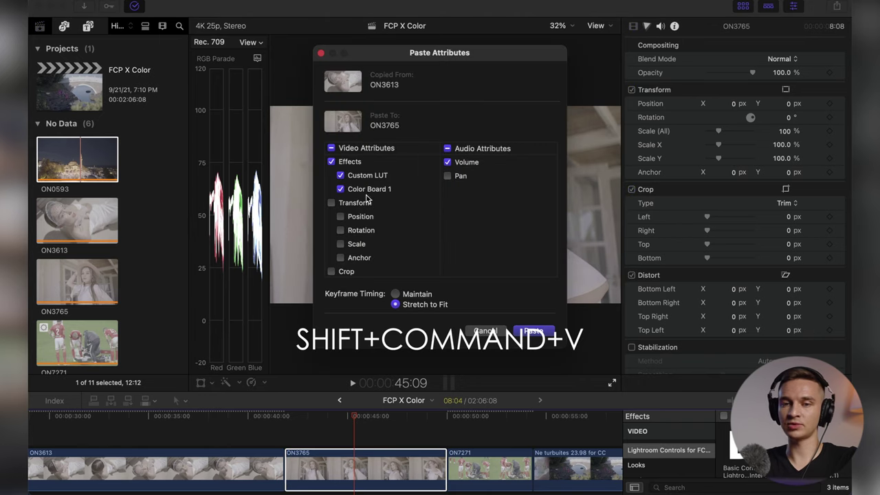
# Try toggling the Custom LUT, Color Board 1 and Transform attributes, restore the original selection, and review the remaining video attributes
pyautogui.click(340, 175)
pyautogui.click(340, 189)
pyautogui.click(331, 203)
pyautogui.click(330, 203)
pyautogui.click(341, 188)
pyautogui.click(340, 175)
pyautogui.scroll(-3, 337, 206)
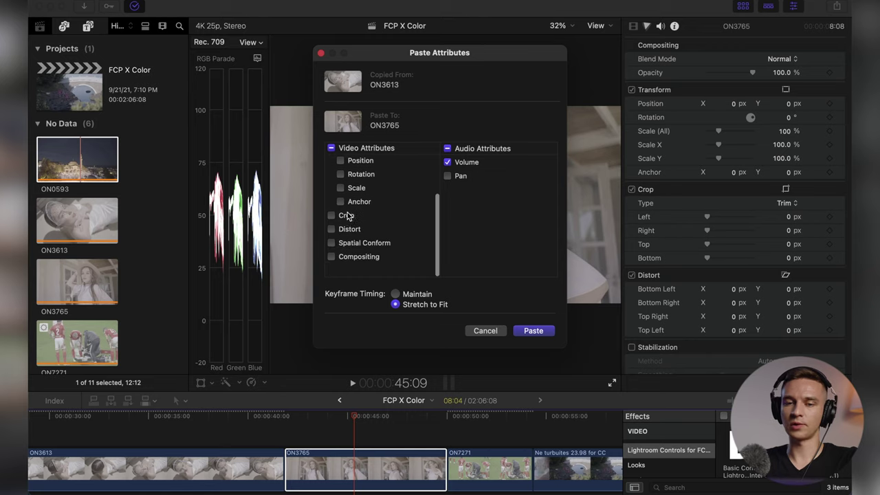
pyautogui.scroll(3, 356, 222)
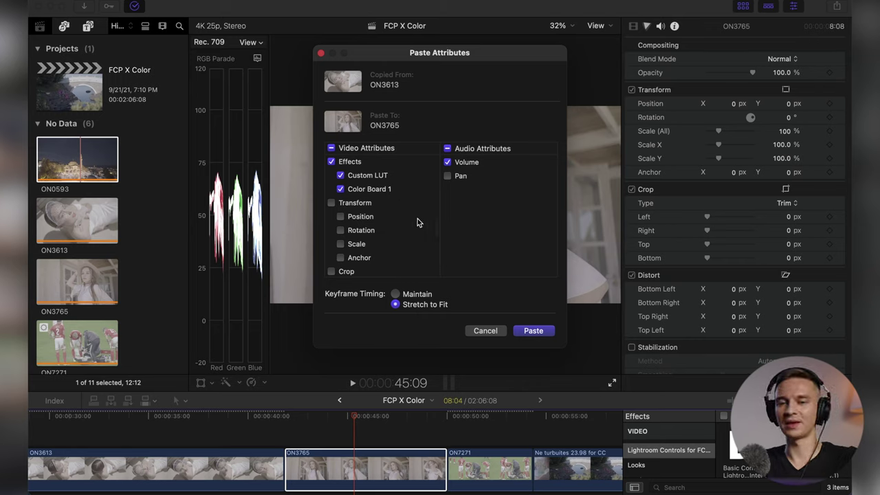
# Paste the Custom LUT and Color Board 1 effects onto clip ON3765, and check them in its effects list
pyautogui.click(539, 330)
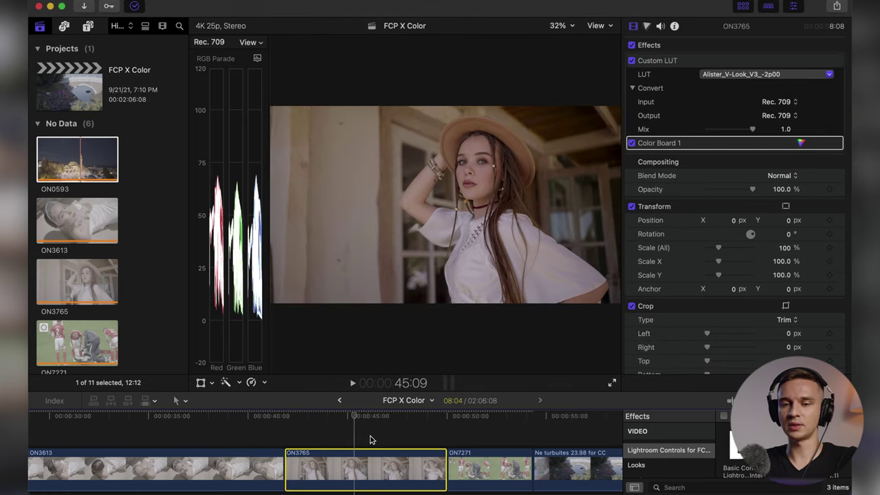
pyautogui.click(687, 69)
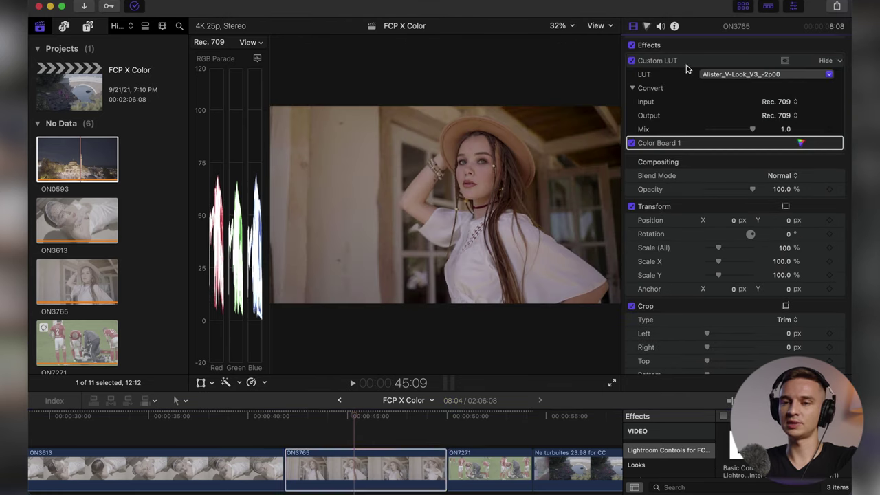
# Undo the attribute paste on clip ON3765 and paste the effects copied from clip ON3613 onto it directly
pyautogui.click(697, 146)
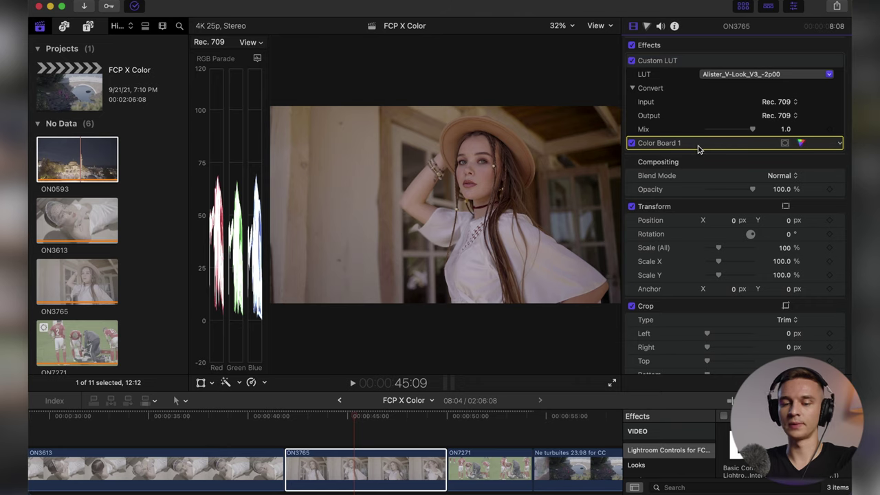
pyautogui.press('super+z')
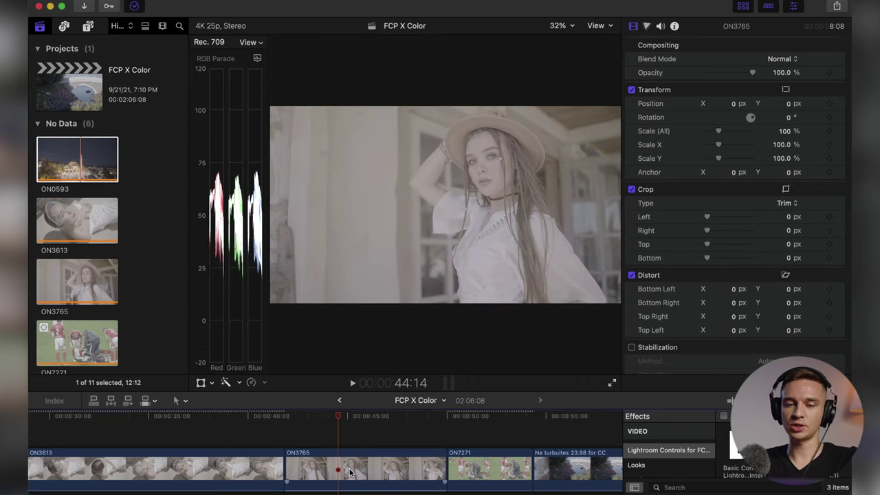
pyautogui.click(349, 472)
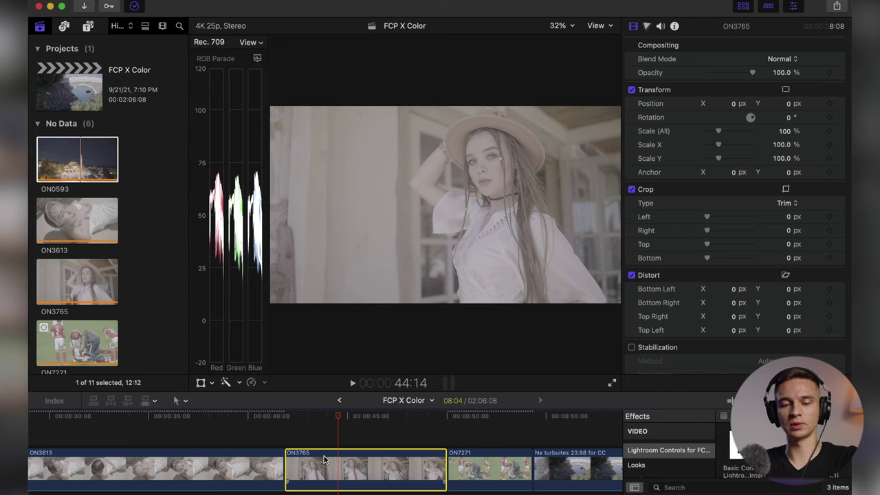
pyautogui.press('alt+super+v')
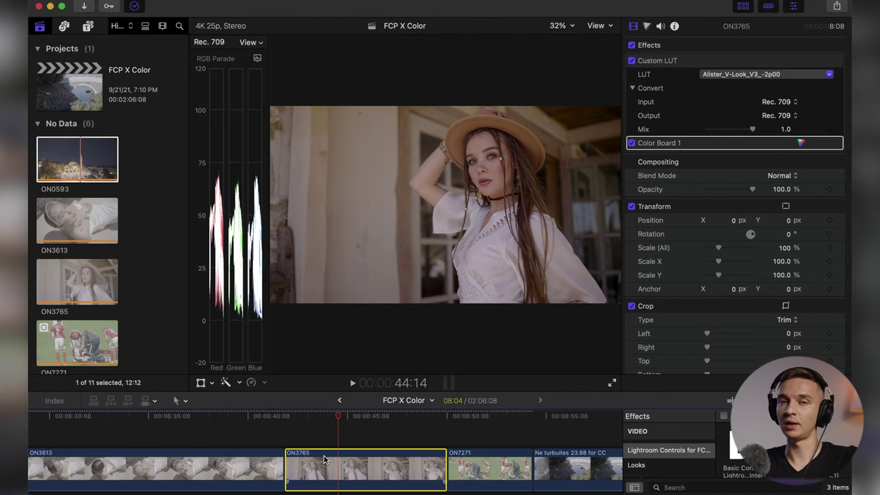
# Remove all effects from clip ON3765, and review its Paste Attributes options without pasting anything
pyautogui.press('super+alt+x')
pyautogui.click(324, 467)
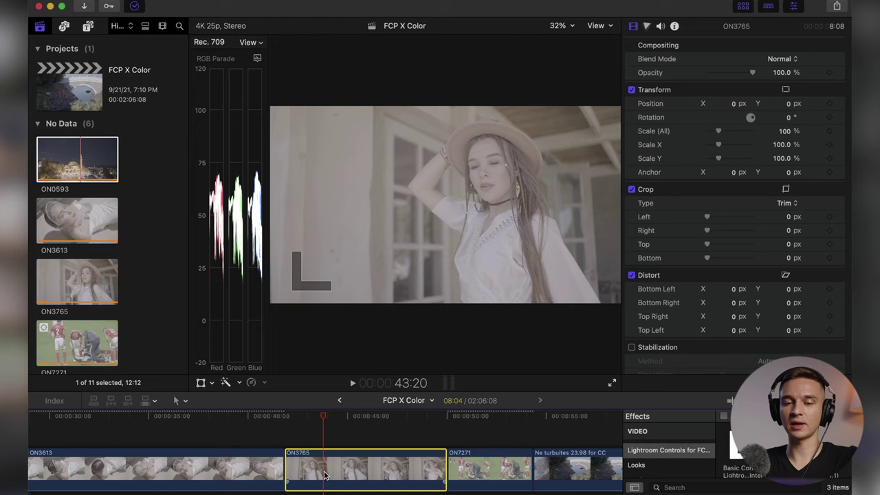
pyautogui.press('shift+super+v')
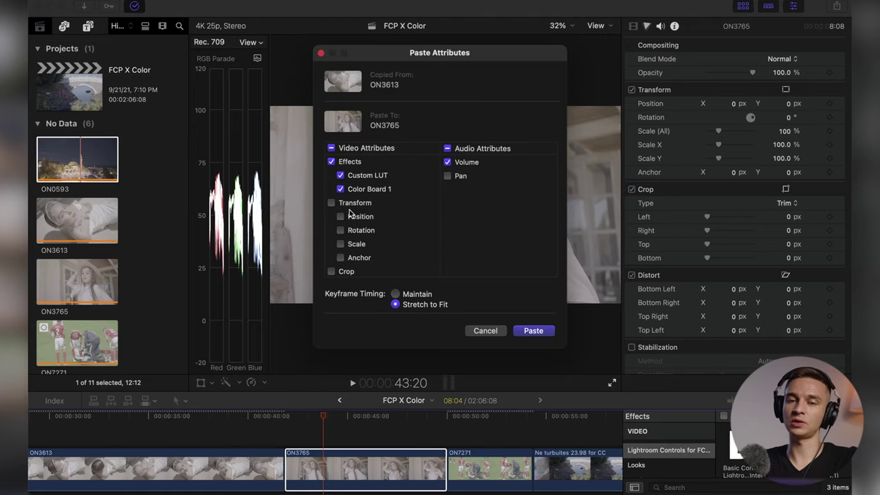
pyautogui.click(492, 332)
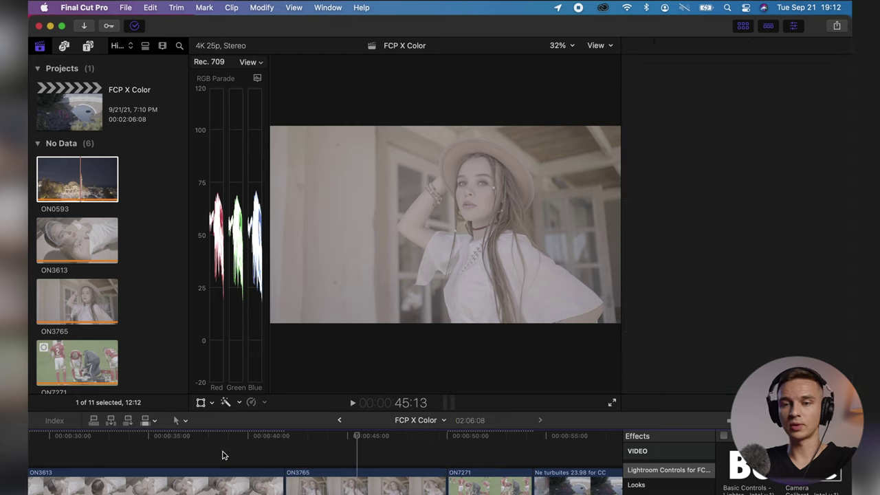
# Try removing all effects from clip ON3613, and undo the removal
pyautogui.click(222, 478)
pyautogui.click(150, 7)
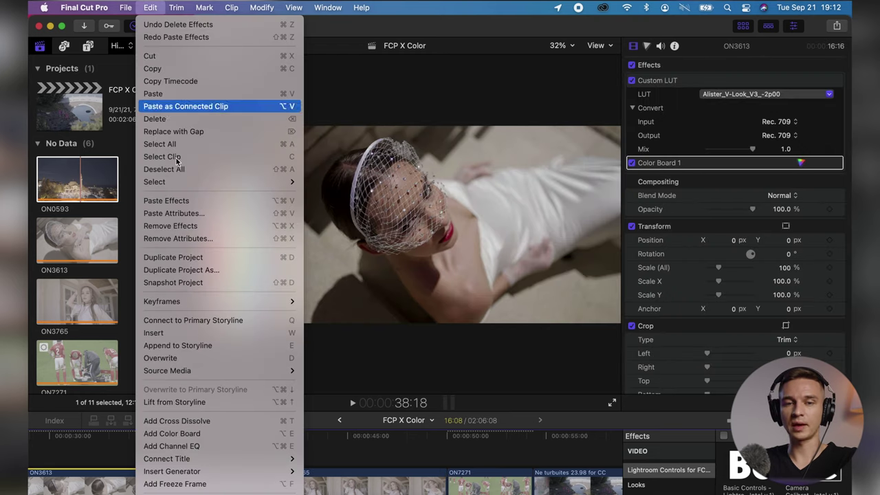
pyautogui.click(172, 225)
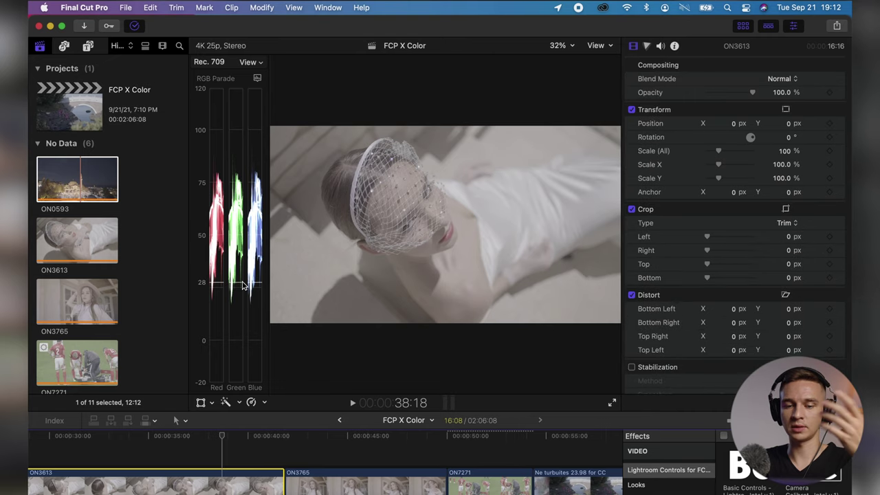
pyautogui.press('super+z')
pyautogui.press('super+z')
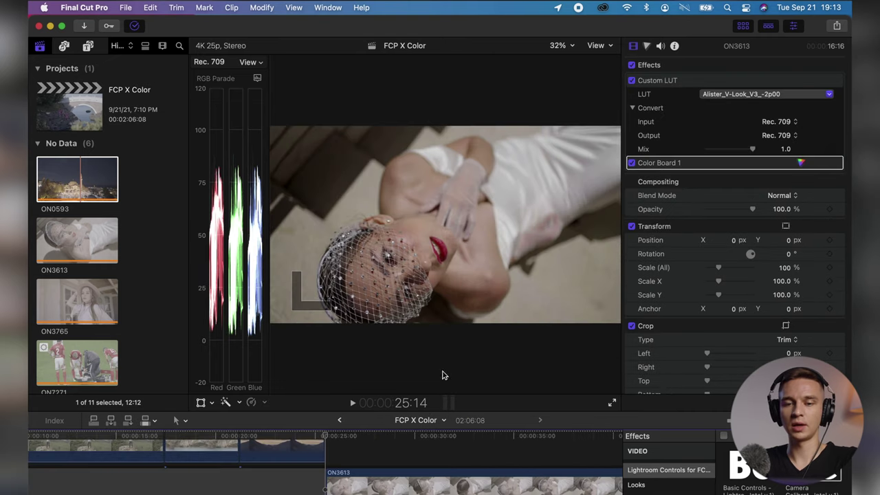
# Remove the Custom LUT and Volume attributes from clip ON3613, excluding Color Correction from the removal
pyautogui.click(402, 485)
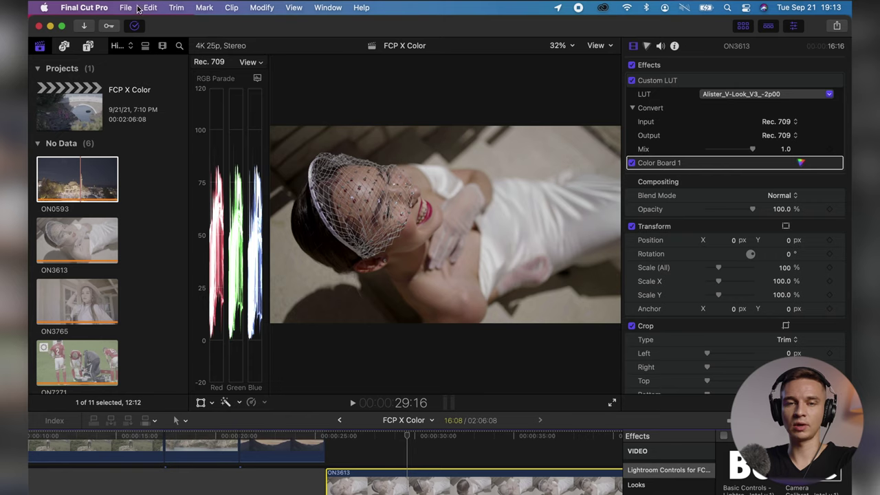
pyautogui.click(126, 7)
pyautogui.moveTo(150, 6)
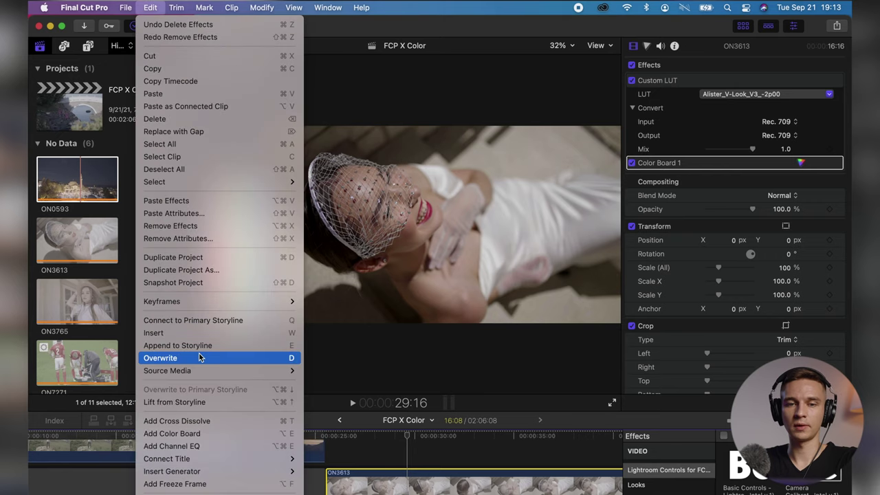
pyautogui.click(216, 238)
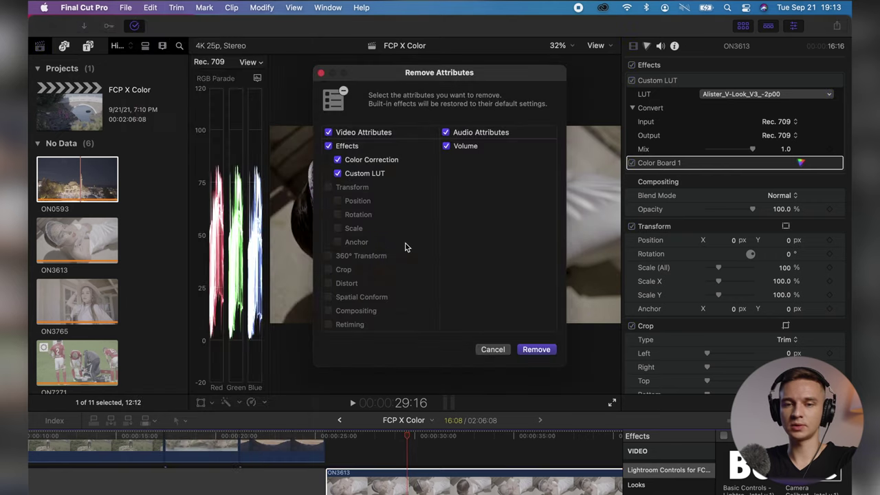
pyautogui.click(337, 159)
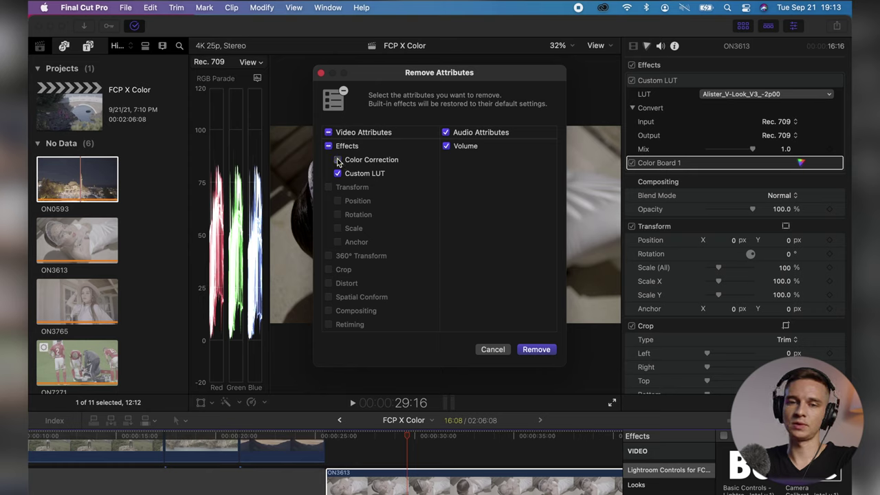
pyautogui.click(536, 349)
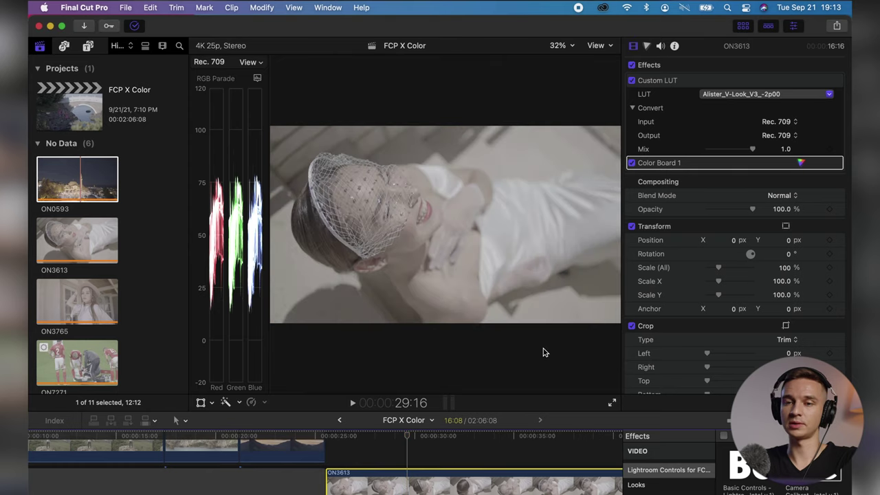